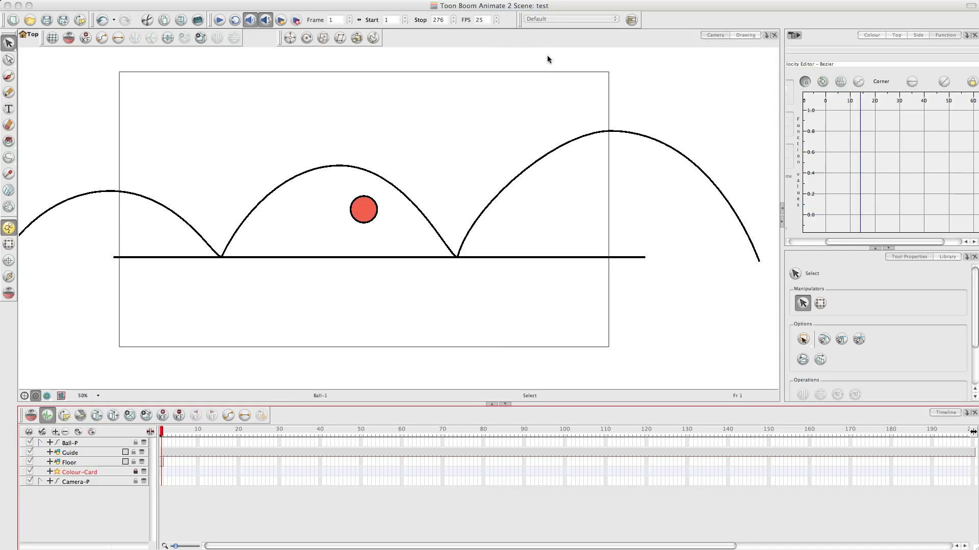
# Step: Examine which scene elements belong to the Ball, Guide, Floor, Colour-Card and Camera-P layers
pyautogui.click(356, 213)
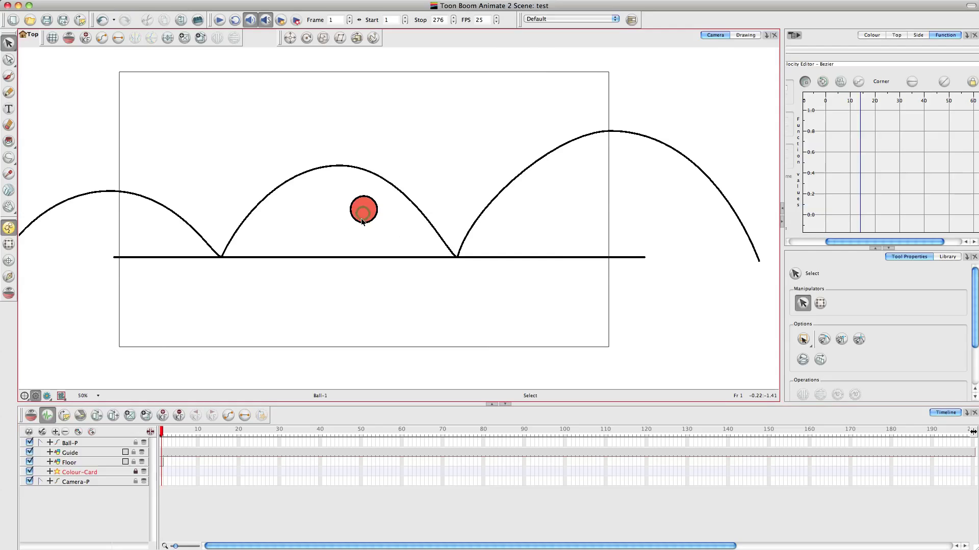
pyautogui.click(41, 442)
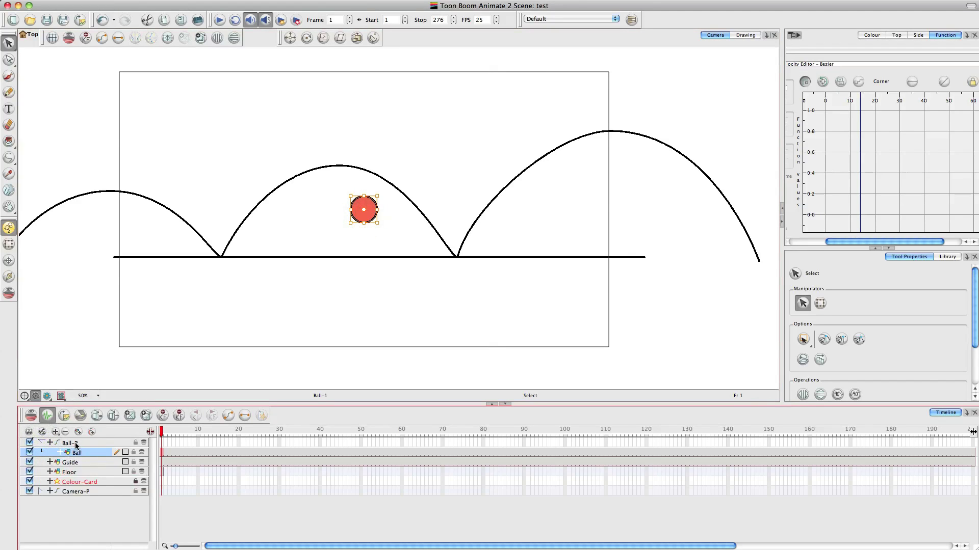
pyautogui.click(41, 442)
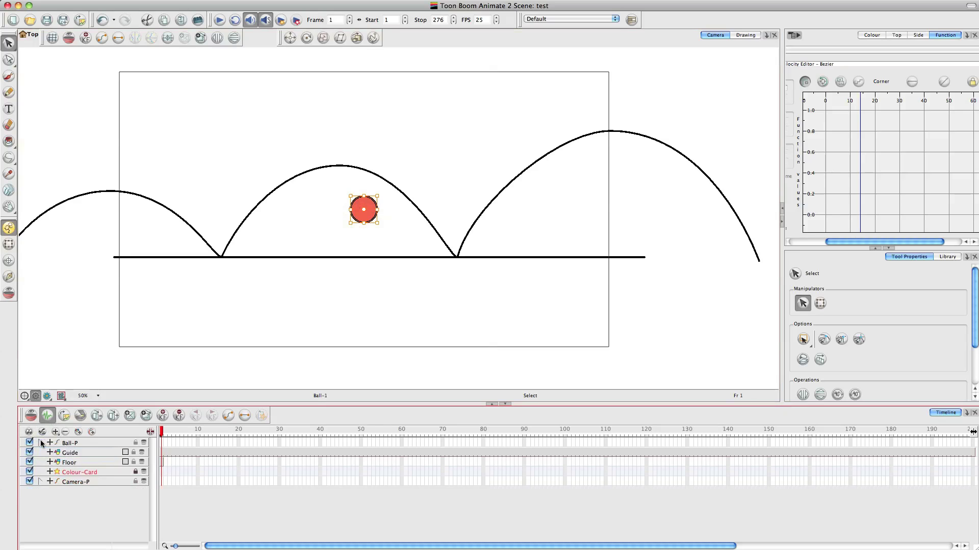
pyautogui.click(76, 453)
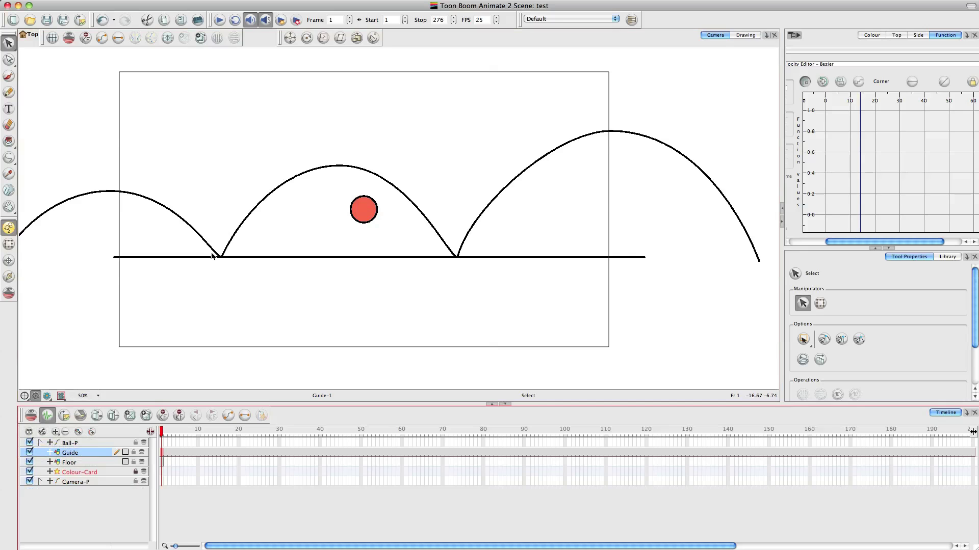
pyautogui.click(72, 463)
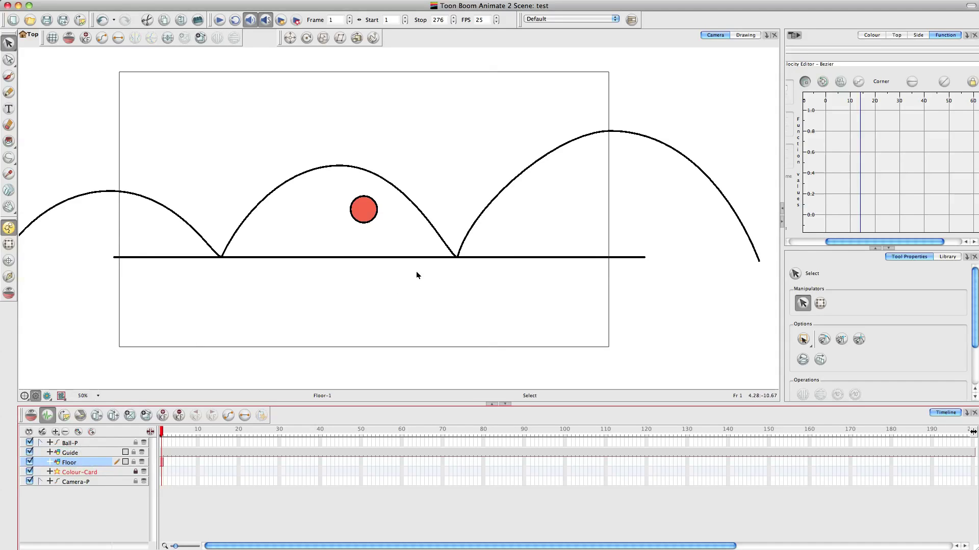
pyautogui.click(78, 476)
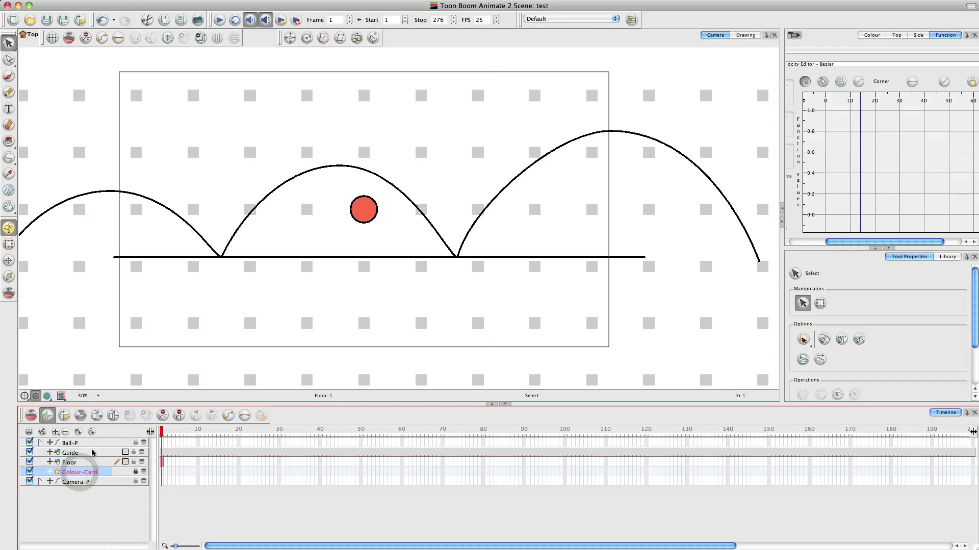
pyautogui.click(88, 503)
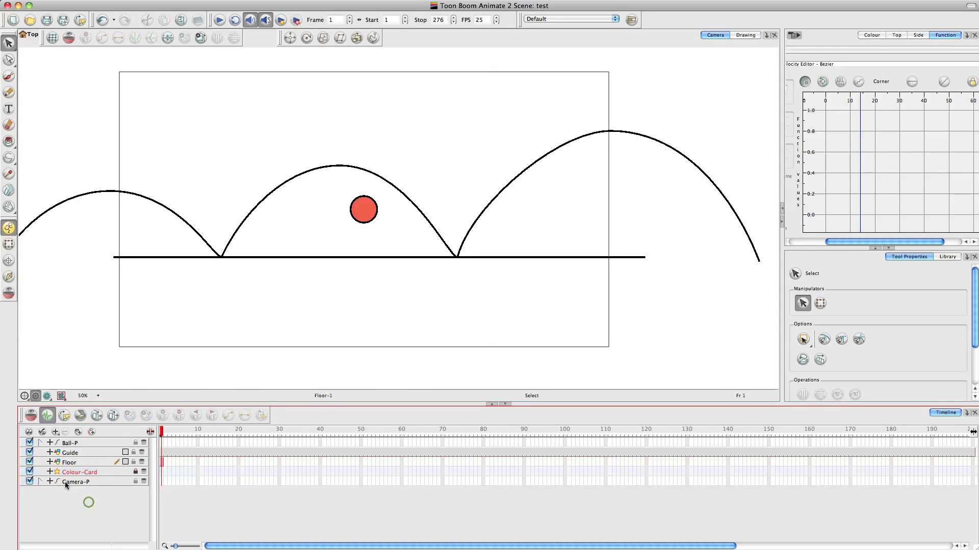
pyautogui.click(66, 482)
# Step: Using the Ball-P peg, place the ball at the guide's far right end on frame 1 and at the right-hand bounce point on frame 20
pyautogui.click(66, 442)
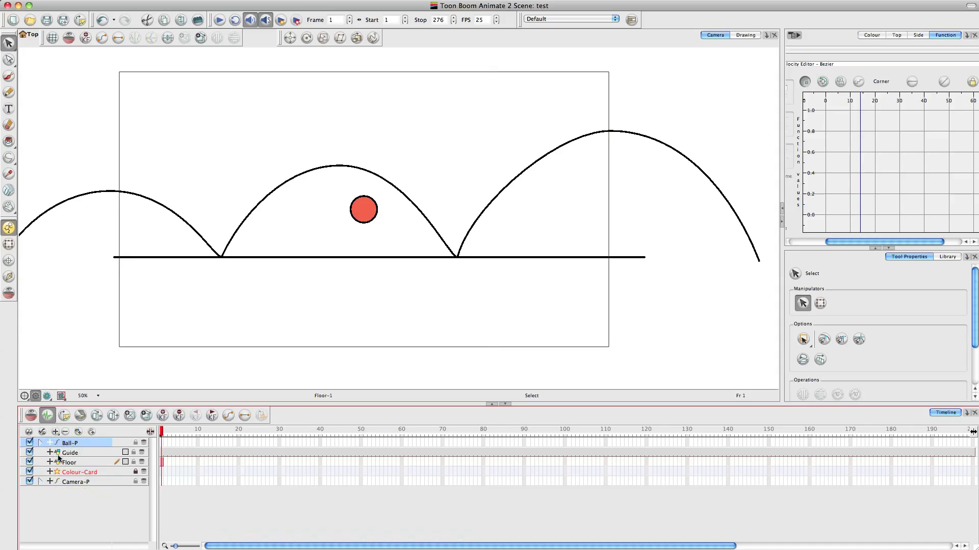
pyautogui.click(165, 436)
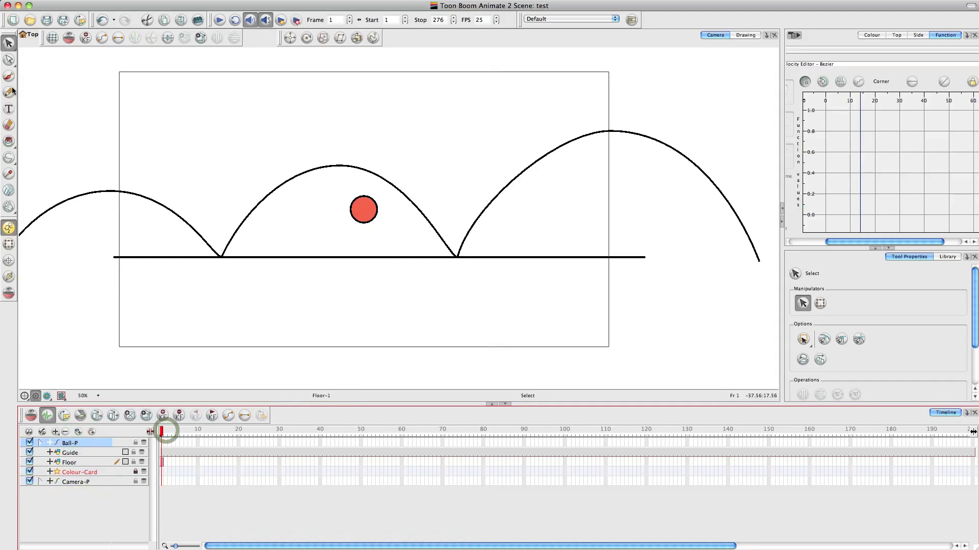
pyautogui.click(8, 243)
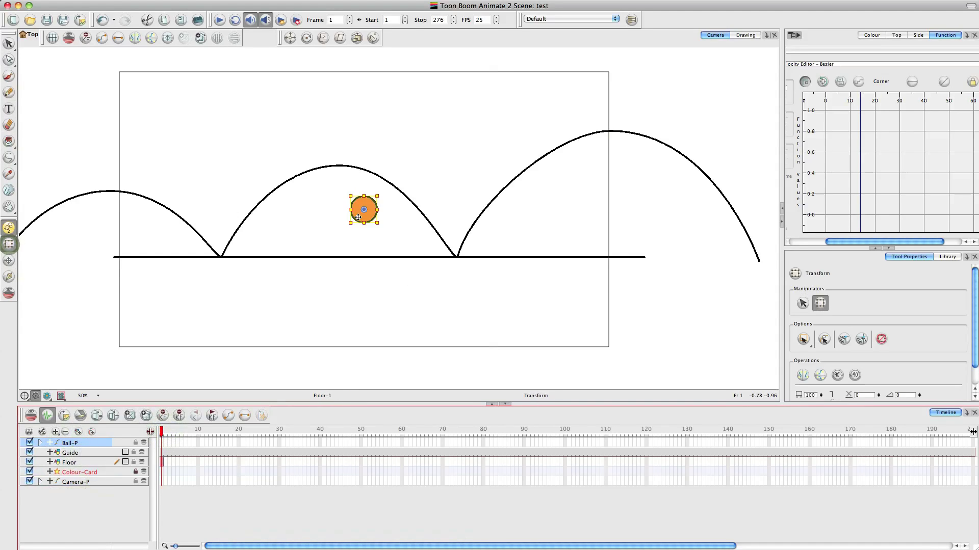
pyautogui.moveTo(359, 217); pyautogui.dragTo(749, 254)
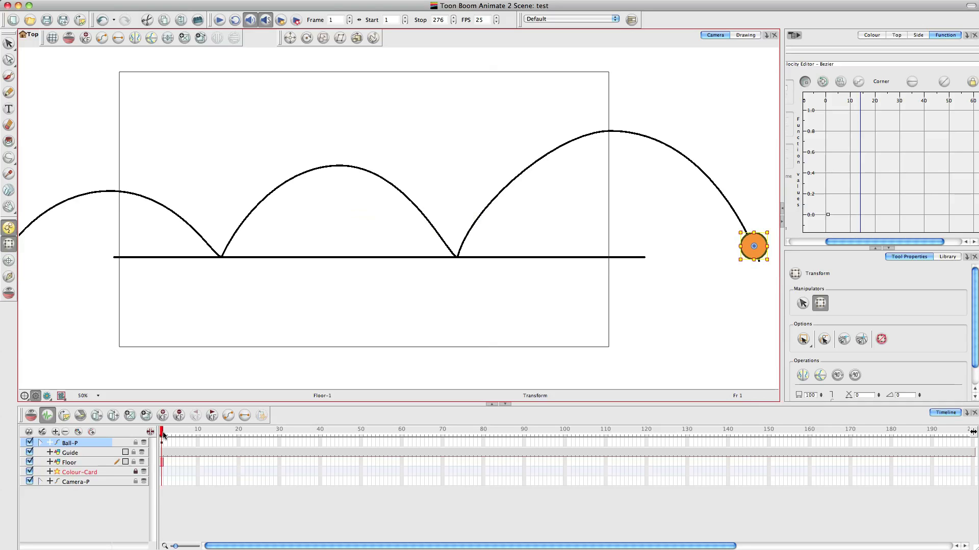
pyautogui.moveTo(163, 435); pyautogui.dragTo(235, 434)
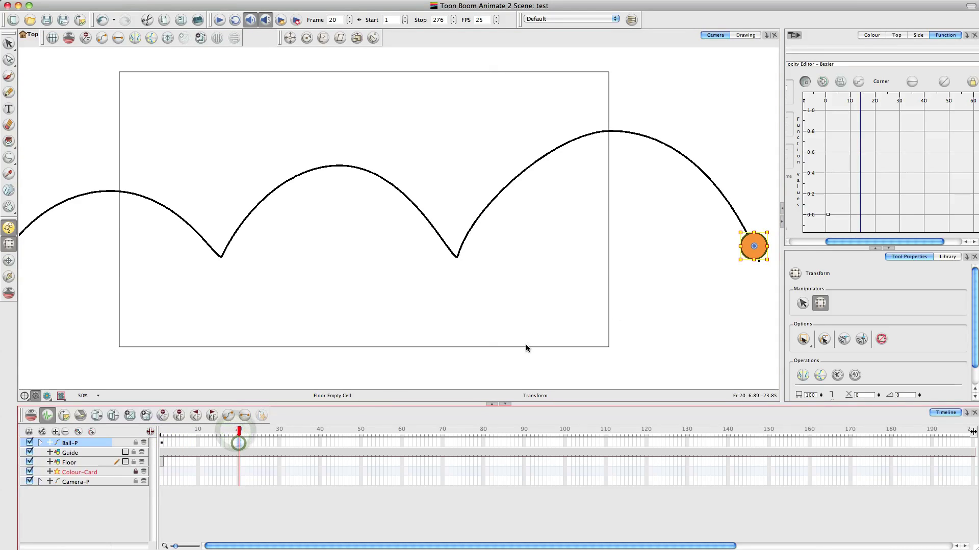
pyautogui.moveTo(750, 255); pyautogui.dragTo(452, 255)
# Step: Extend the exposure of the Floor drawing to frame 200
pyautogui.moveTo(436, 544); pyautogui.dragTo(655, 543)
pyautogui.click(644, 462)
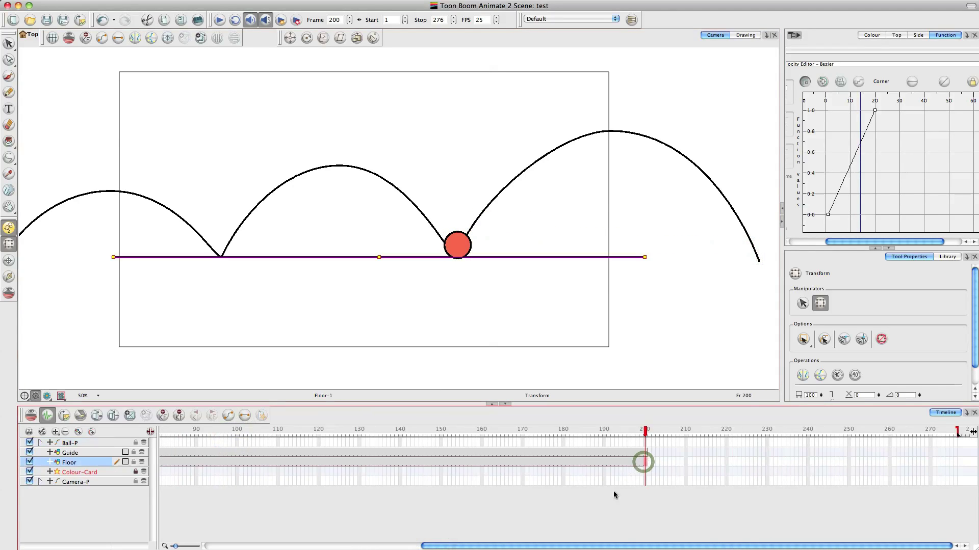
# Step: Fine-tune the ball's resting position on the floor at frame 20, and place it at the left-hand bounce point on frame 40
pyautogui.moveTo(597, 545); pyautogui.dragTo(251, 520)
pyautogui.click(238, 442)
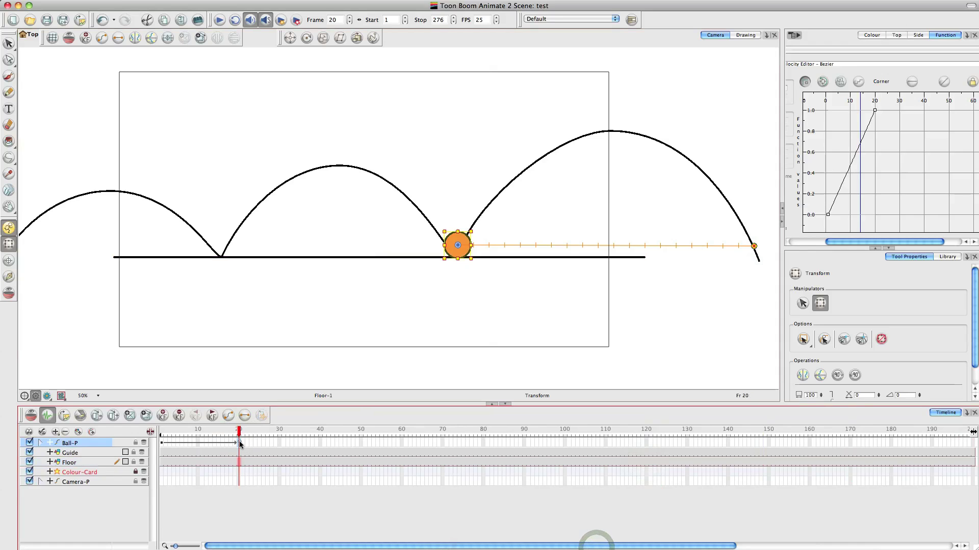
pyautogui.moveTo(458, 253); pyautogui.dragTo(456, 250)
pyautogui.click(317, 441)
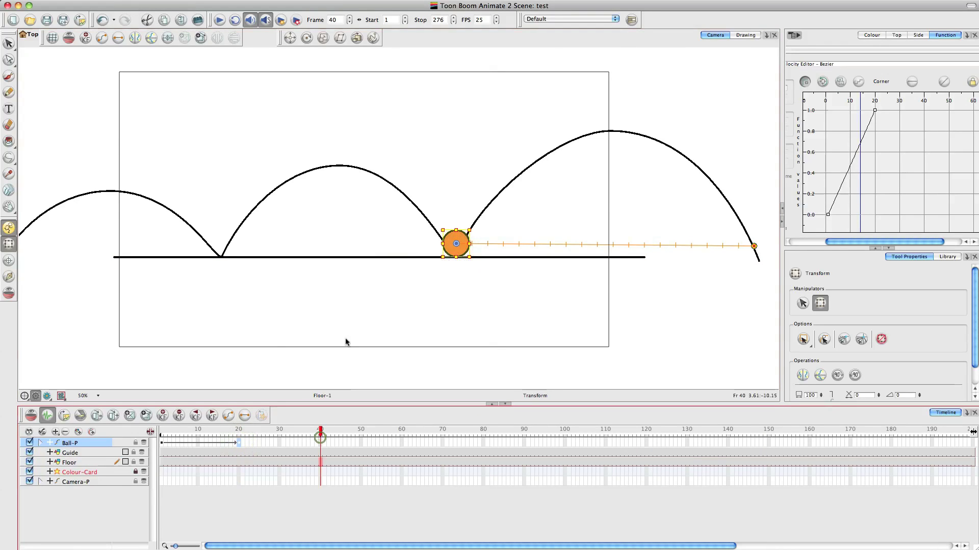
pyautogui.click(320, 442)
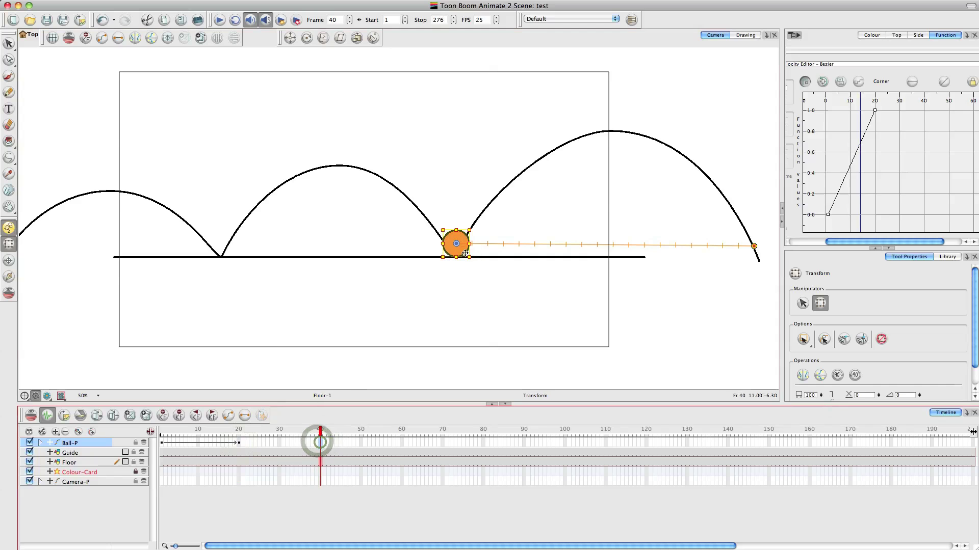
pyautogui.moveTo(457, 252); pyautogui.dragTo(226, 252)
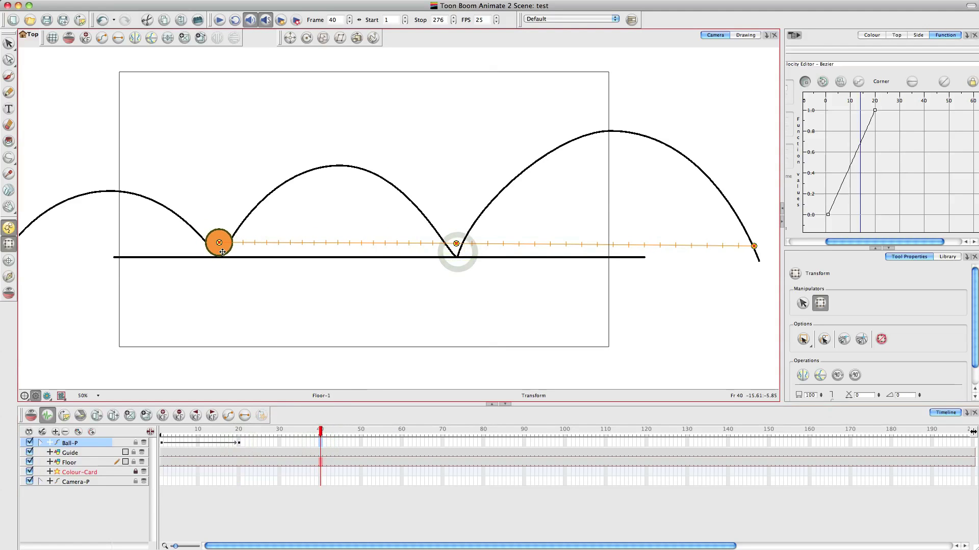
# Step: Place the ball at the left end of the guide path on frame 60
pyautogui.click(402, 444)
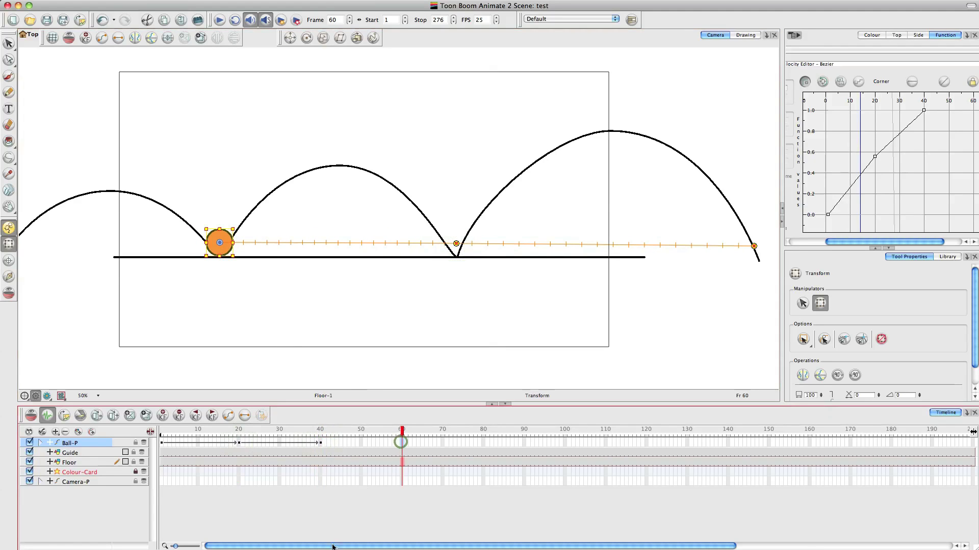
pyautogui.moveTo(215, 251); pyautogui.dragTo(17, 229)
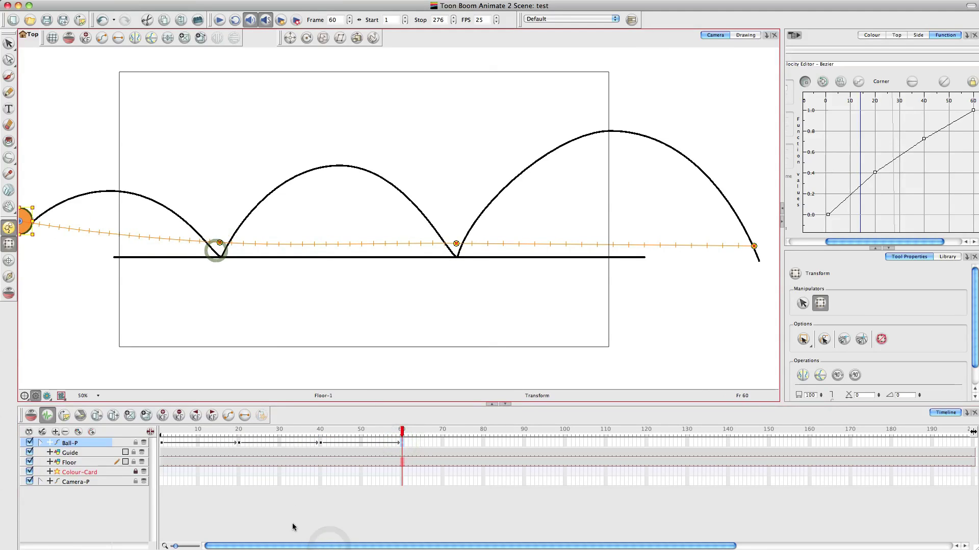
pyautogui.moveTo(94, 286); pyautogui.dragTo(172, 289)
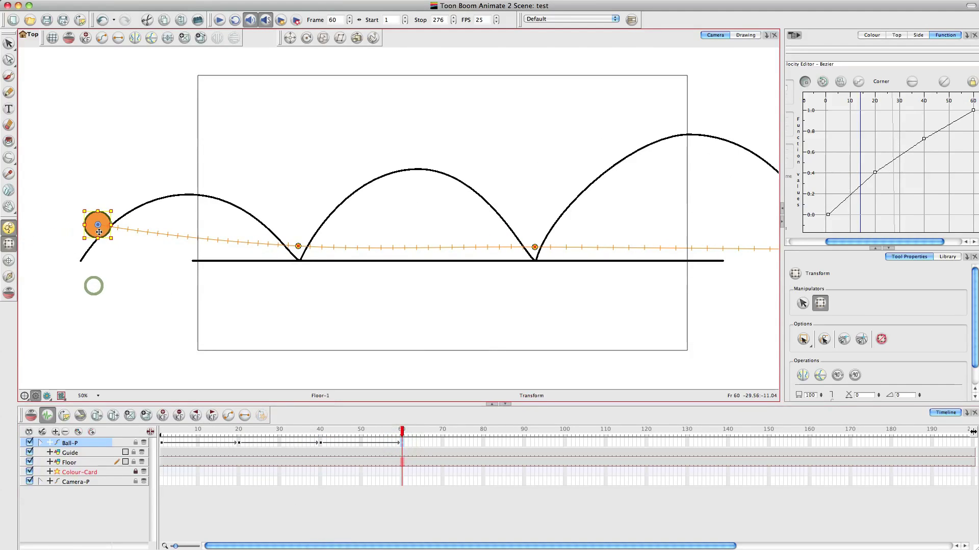
pyautogui.moveTo(99, 232); pyautogui.dragTo(80, 255)
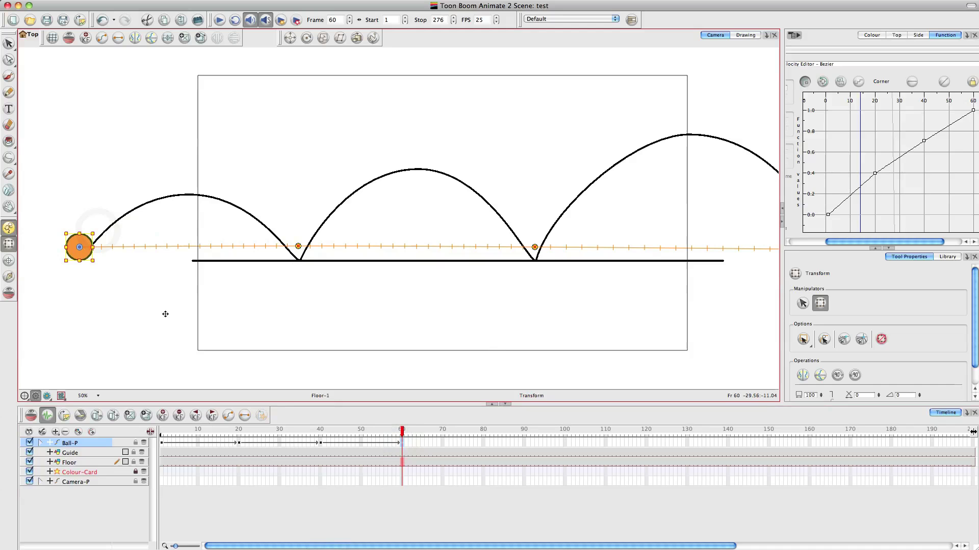
# Step: Raise the ball to the peak of the right-hand guide arc on frame 10
pyautogui.click(197, 430)
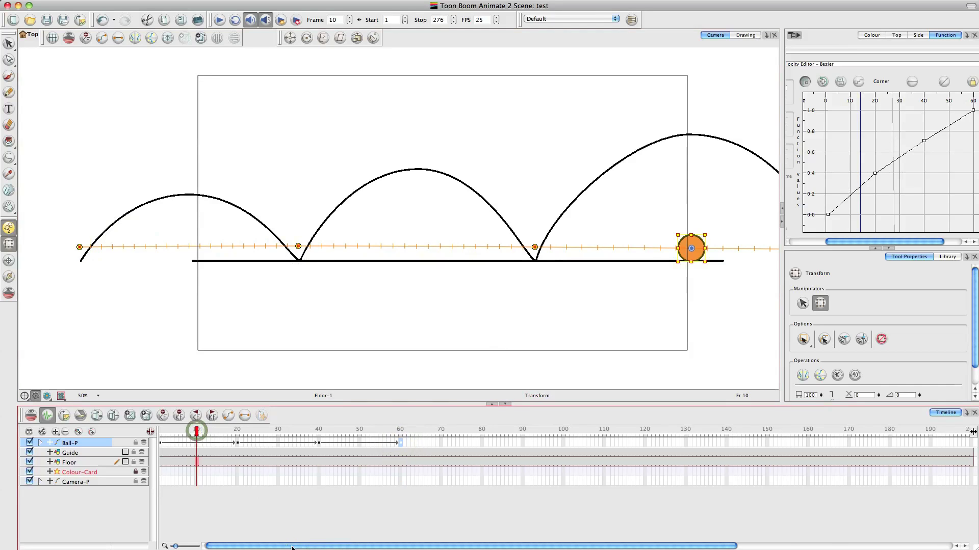
pyautogui.moveTo(286, 546); pyautogui.dragTo(363, 546)
pyautogui.moveTo(562, 330); pyautogui.dragTo(462, 321)
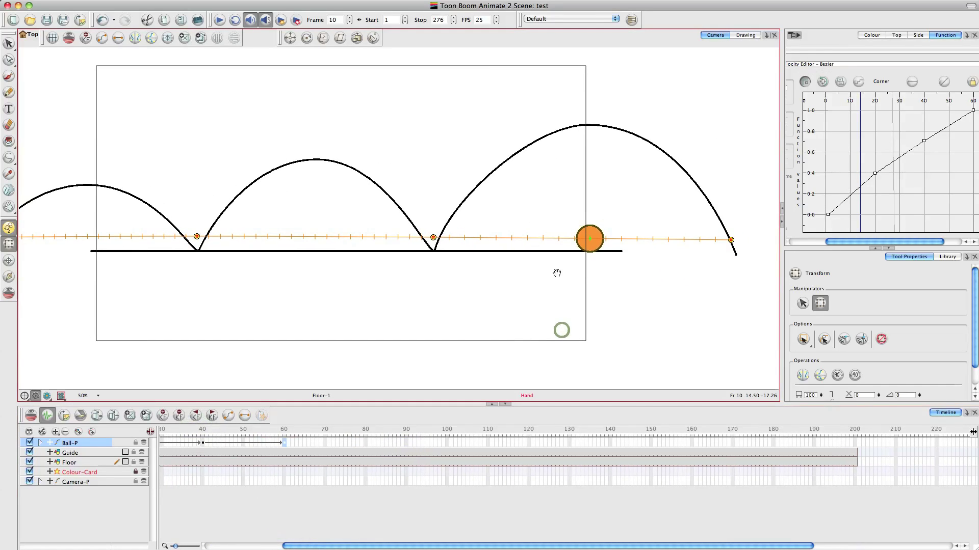
pyautogui.click(591, 248)
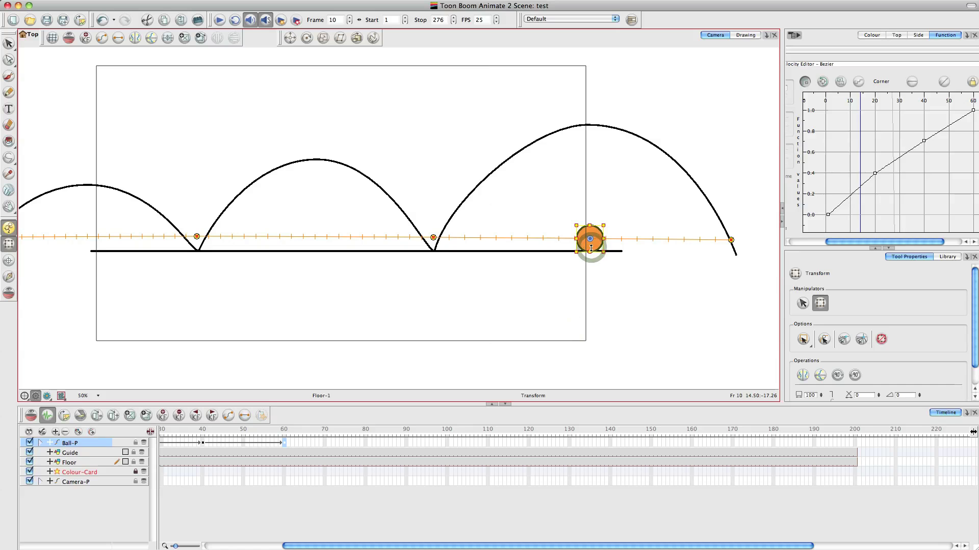
pyautogui.moveTo(591, 249); pyautogui.dragTo(594, 123)
# Step: Raise the ball to the peak of the middle guide arc on frame 30
pyautogui.moveTo(285, 546); pyautogui.dragTo(158, 547)
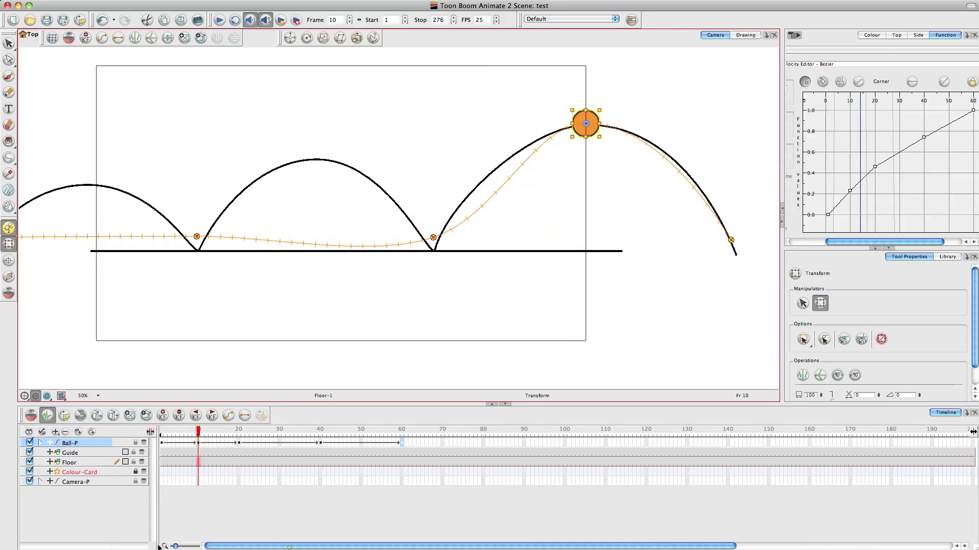
pyautogui.click(279, 442)
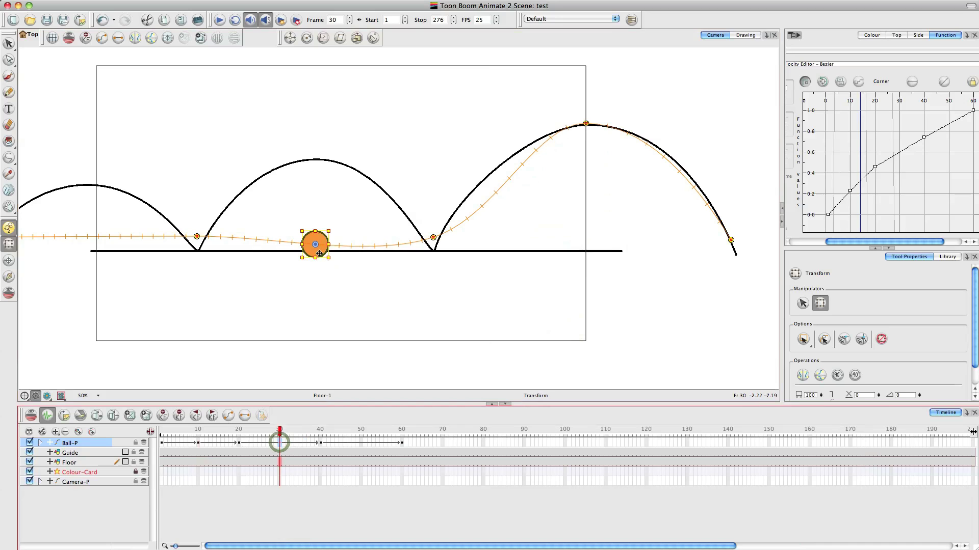
pyautogui.moveTo(318, 251); pyautogui.dragTo(314, 161)
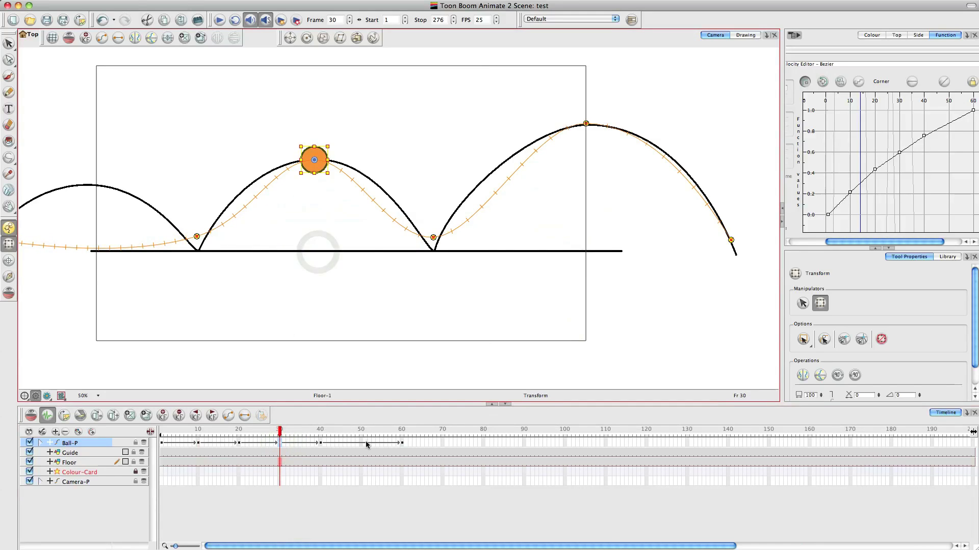
pyautogui.click(361, 442)
pyautogui.moveTo(87, 260); pyautogui.dragTo(87, 293)
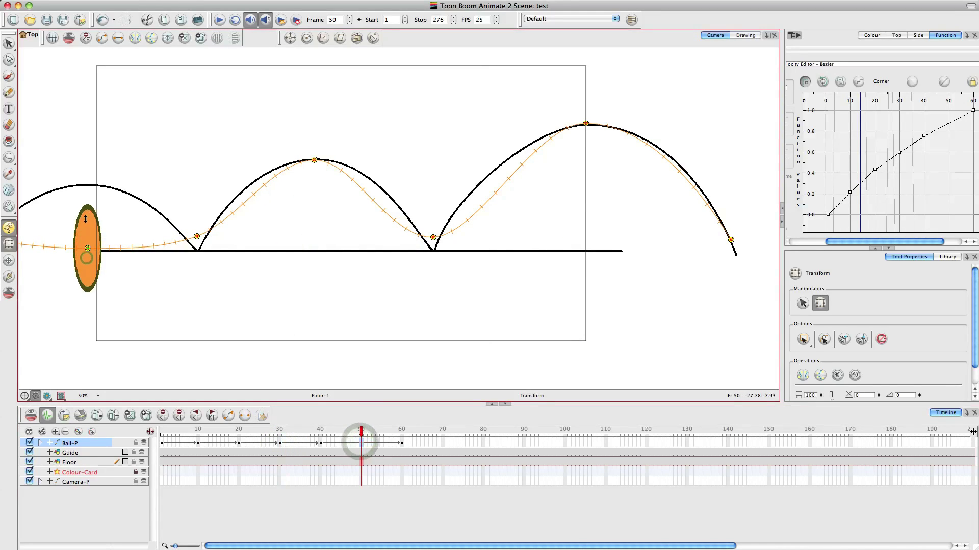
pyautogui.press('super+z')
pyautogui.click(89, 256)
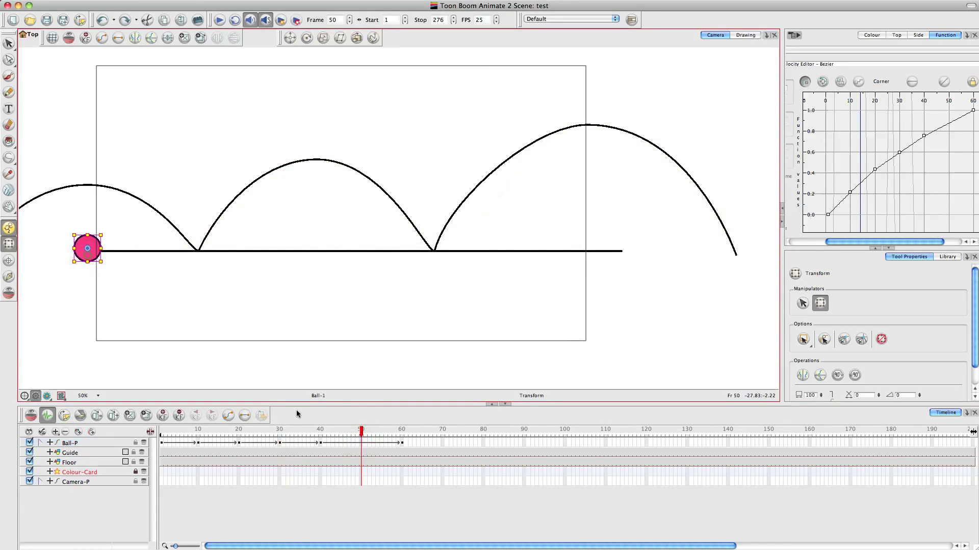
# Step: Raise the Ball-P peg's ball to the peak of the left-hand guide arc on frame 50
pyautogui.click(360, 442)
pyautogui.moveTo(79, 256); pyautogui.dragTo(76, 192)
# Step: Play the bouncing ball animation twice from frame 1 to review its motion
pyautogui.moveTo(251, 432); pyautogui.dragTo(151, 413)
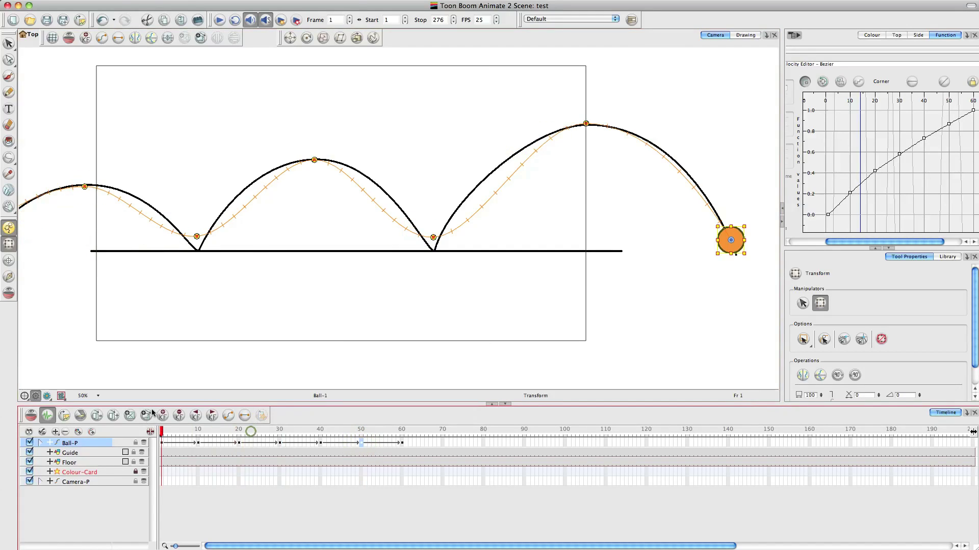
pyautogui.click(292, 338)
pyautogui.press('2')
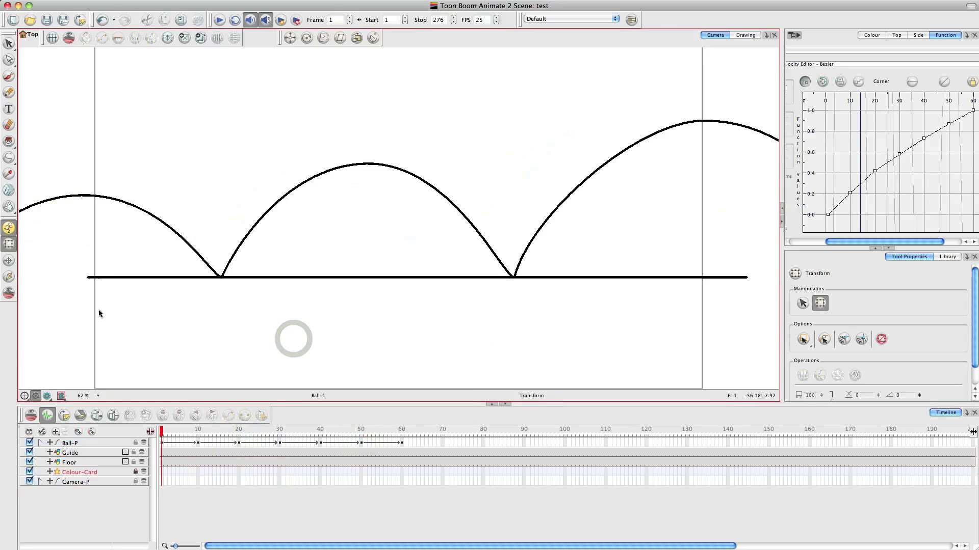
pyautogui.press('Return')
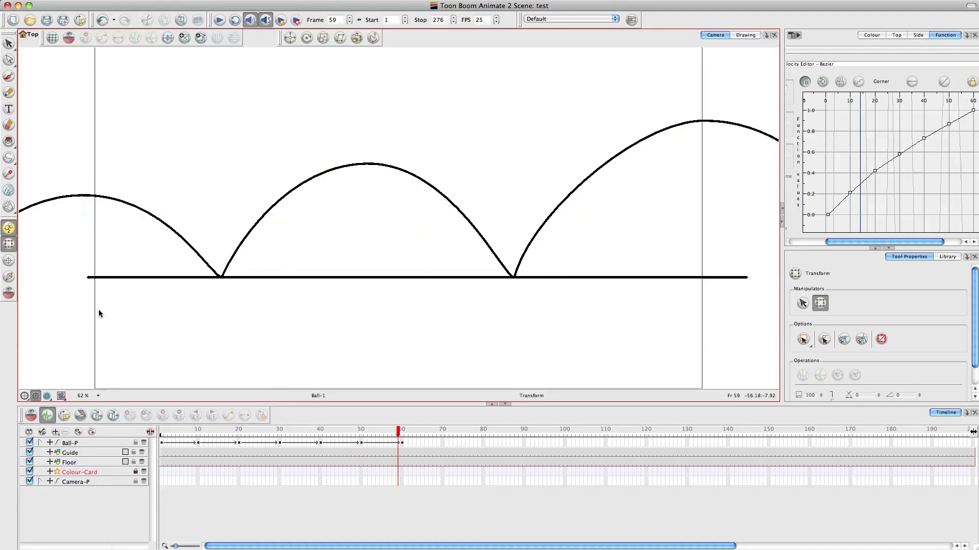
pyautogui.moveTo(331, 431); pyautogui.dragTo(158, 420)
pyautogui.press('Return')
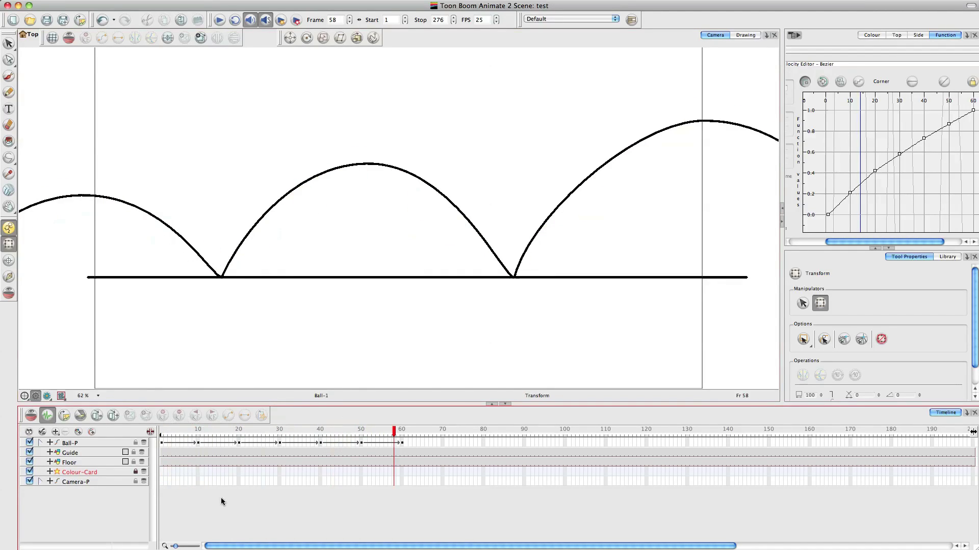
# Step: Select frame 5 of Ball-P and widen the function editor to reveal the full path velocity settings
pyautogui.moveTo(192, 430); pyautogui.dragTo(169, 438)
pyautogui.click(179, 441)
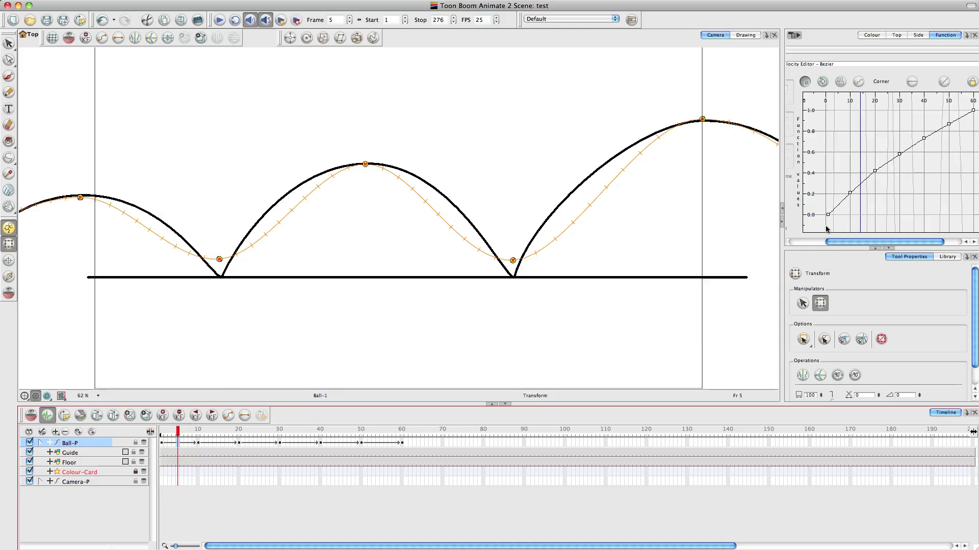
pyautogui.moveTo(834, 245); pyautogui.dragTo(727, 244)
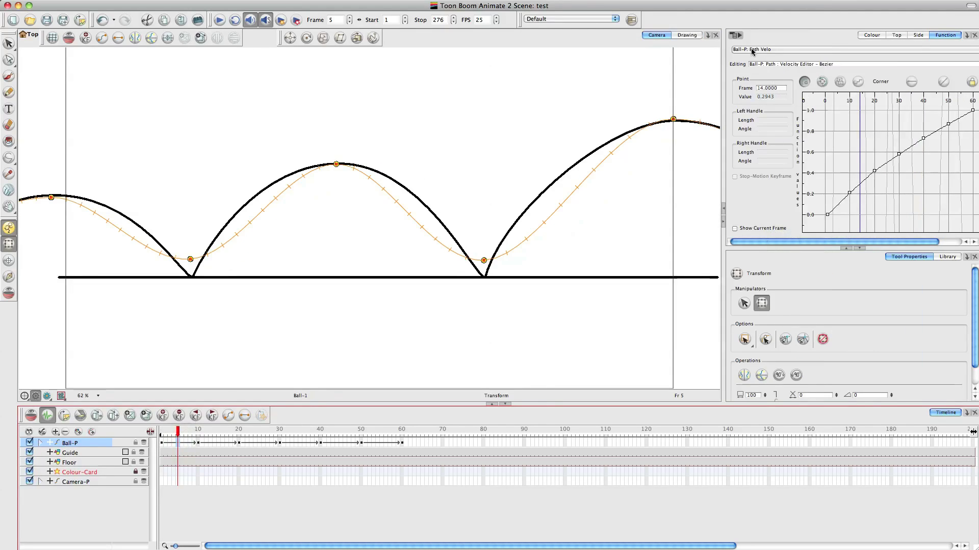
# Step: Display Ball-P's Path X curve in the function editor and select its first keyframe point
pyautogui.click(752, 50)
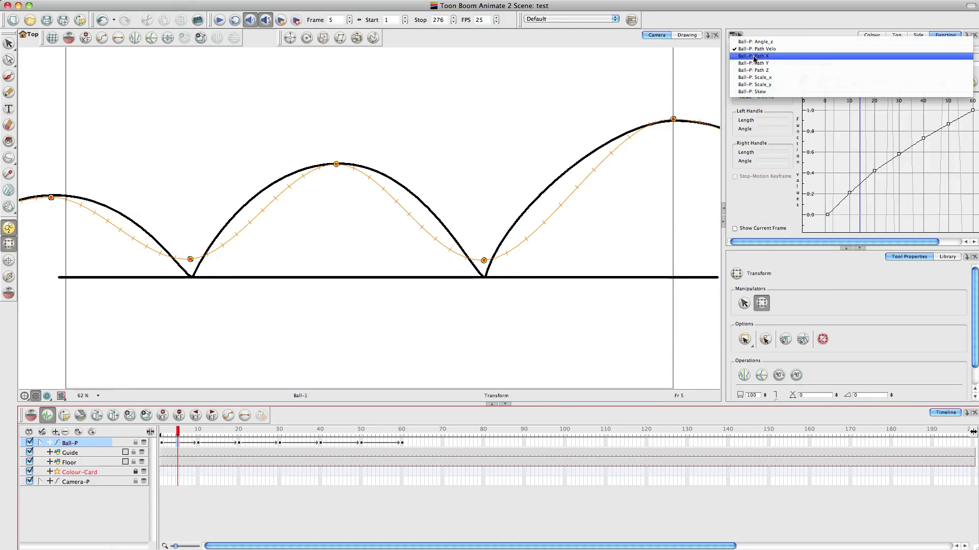
pyautogui.click(754, 57)
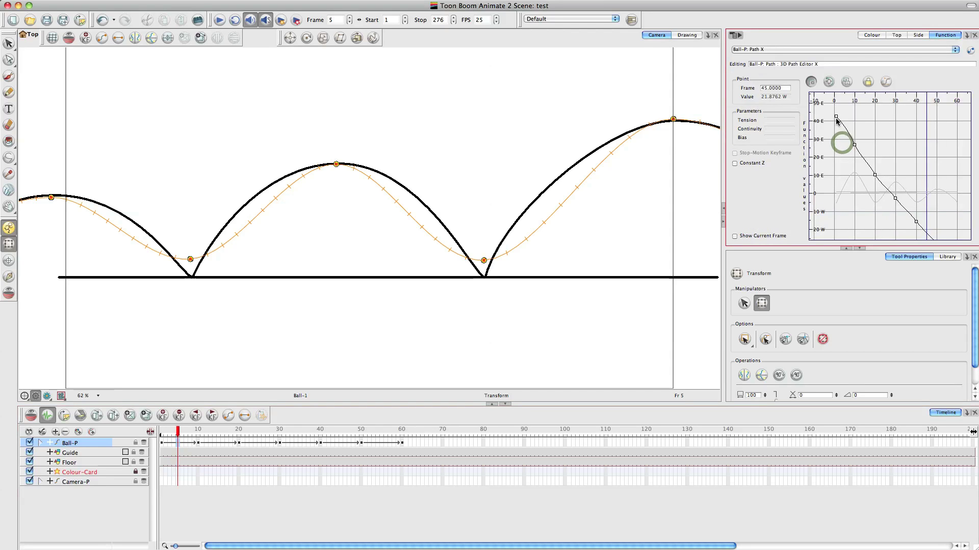
pyautogui.click(836, 116)
# Step: Try a tension of 1 on the frame 10 point of Ball-P's Path X curve
pyautogui.click(854, 146)
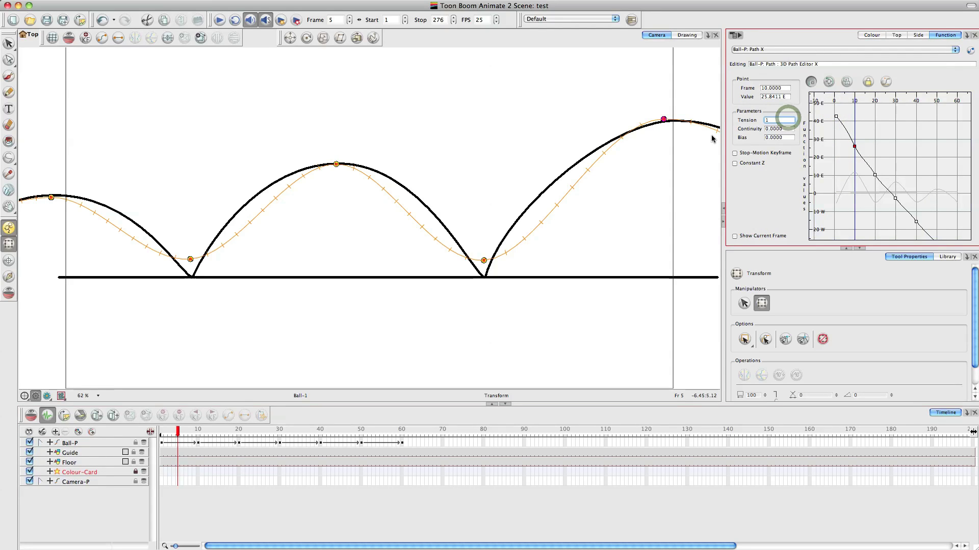
pyautogui.write('1')
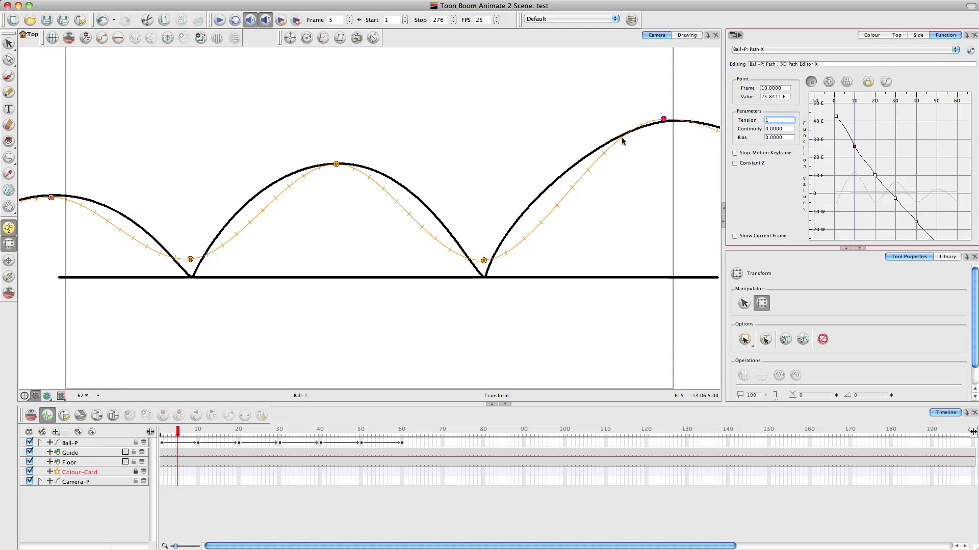
pyautogui.press('Return')
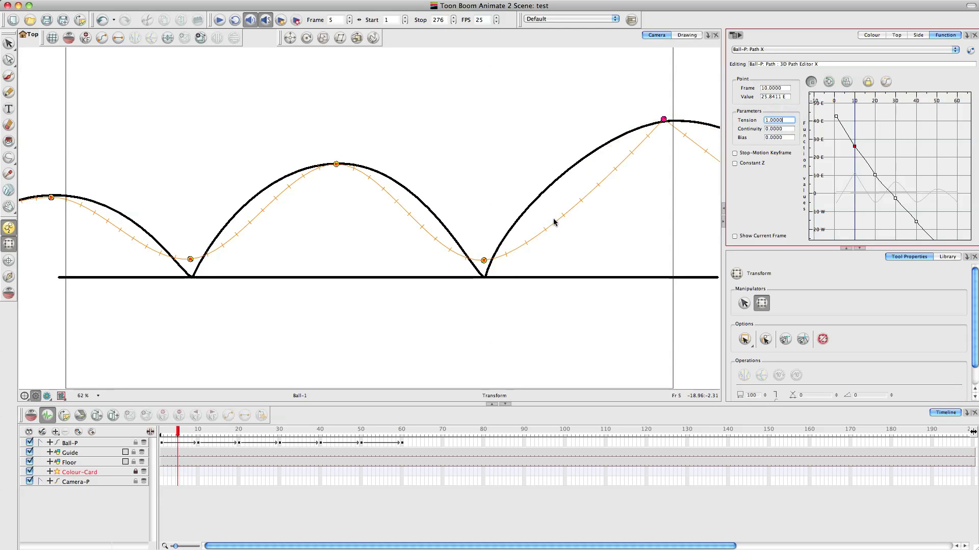
pyautogui.moveTo(645, 191); pyautogui.dragTo(451, 156)
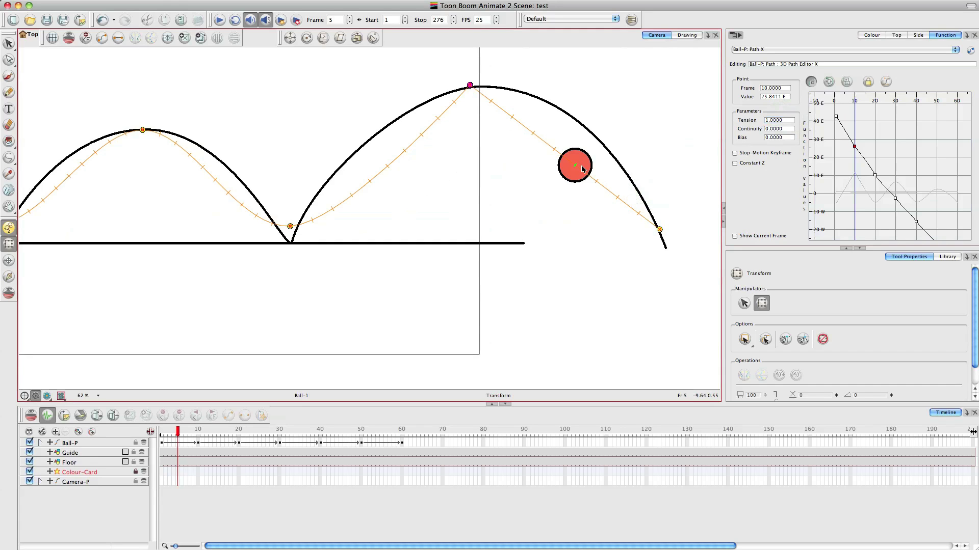
pyautogui.click(583, 166)
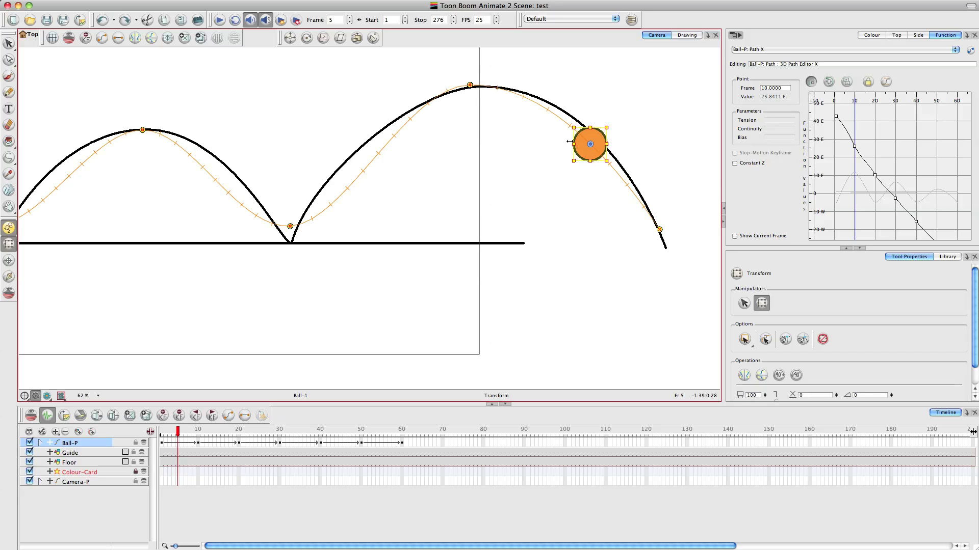
# Step: Set the tension of the Path X point at frame 20 to 1 to sharpen the first bounce
pyautogui.click(874, 176)
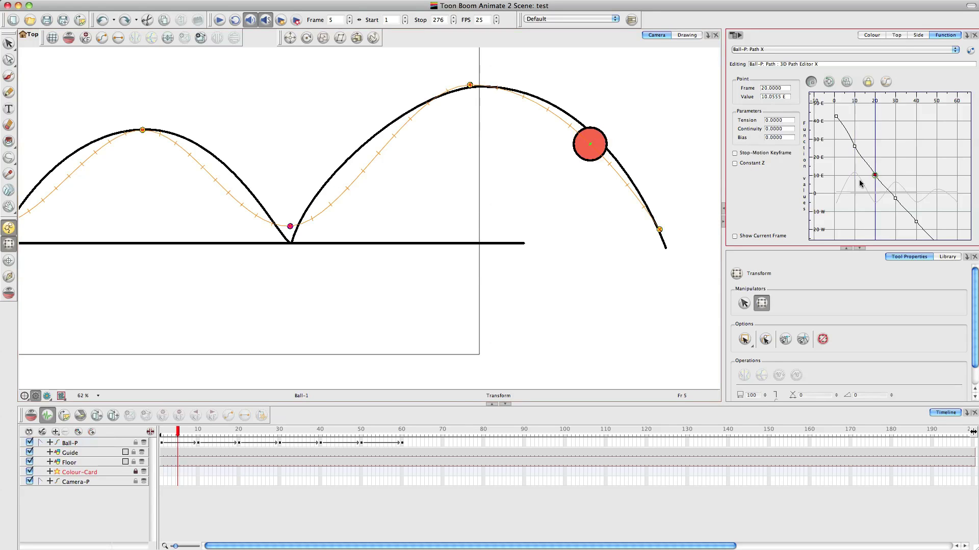
pyautogui.doubleClick(779, 120)
pyautogui.write('1')
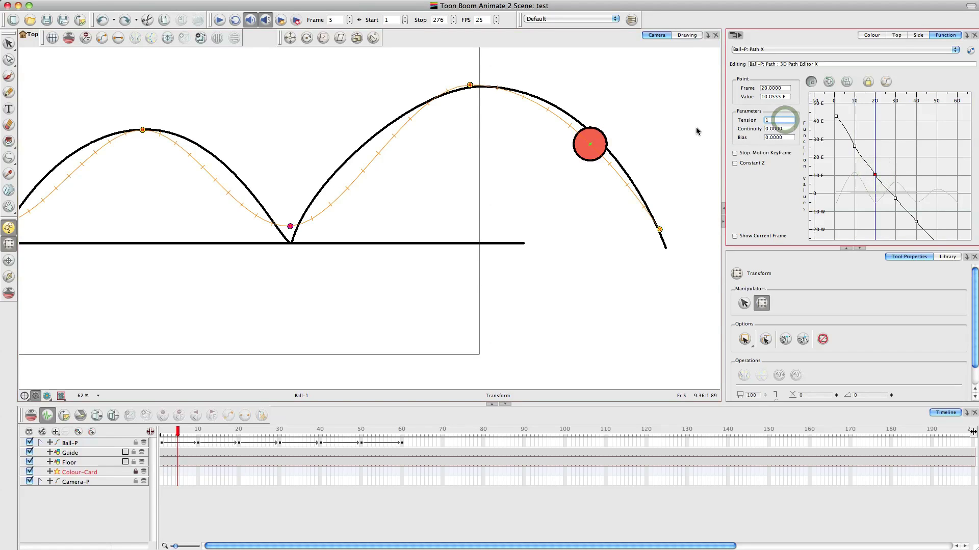
pyautogui.press('Return')
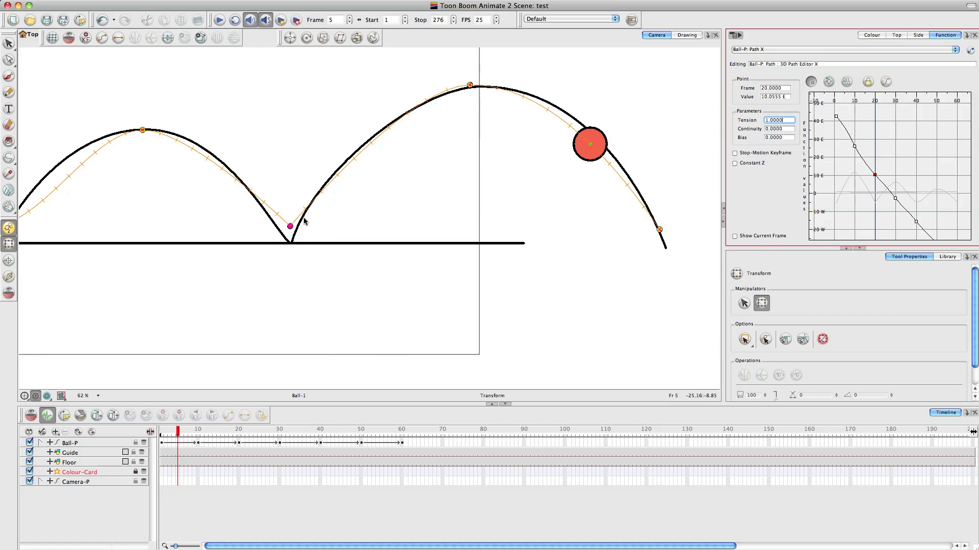
pyautogui.click(325, 247)
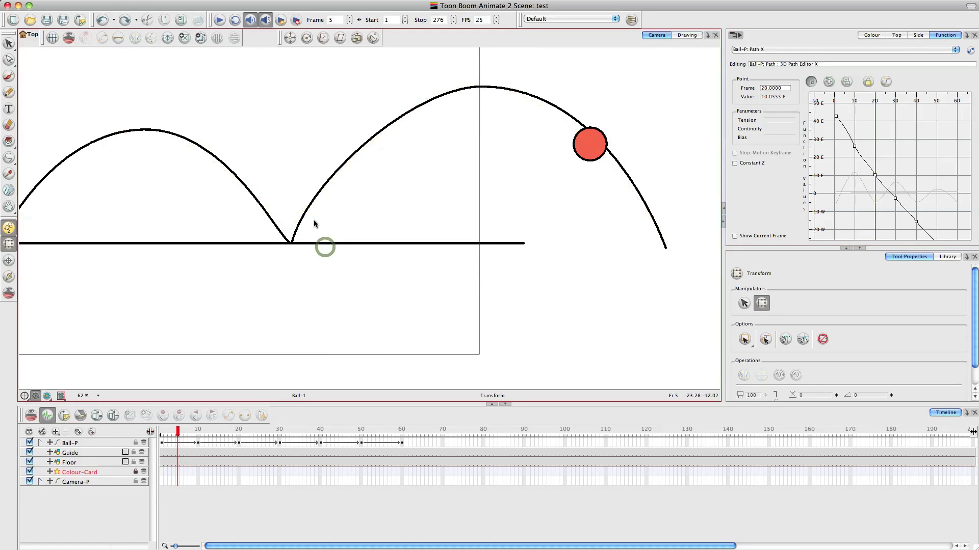
# Step: Set the tension of Ball-P's Path X point at frame 40 to 1 to sharpen the second bounce
pyautogui.click(186, 443)
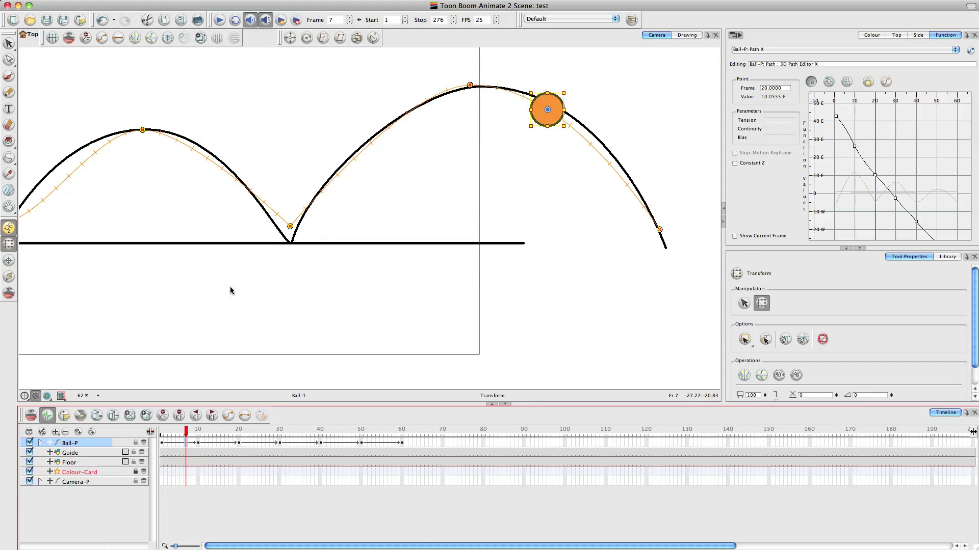
pyautogui.moveTo(236, 290); pyautogui.dragTo(406, 314)
pyautogui.moveTo(222, 304); pyautogui.dragTo(276, 301)
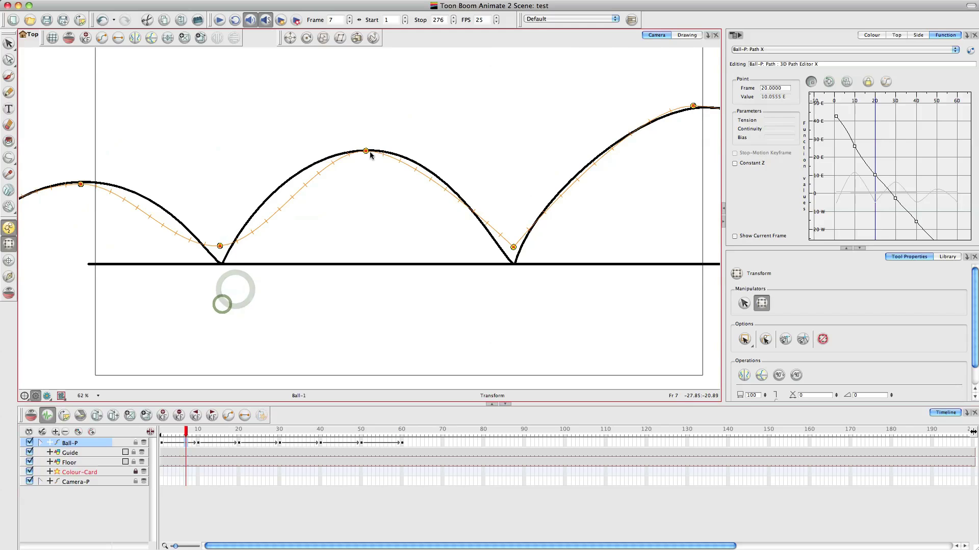
pyautogui.click(916, 222)
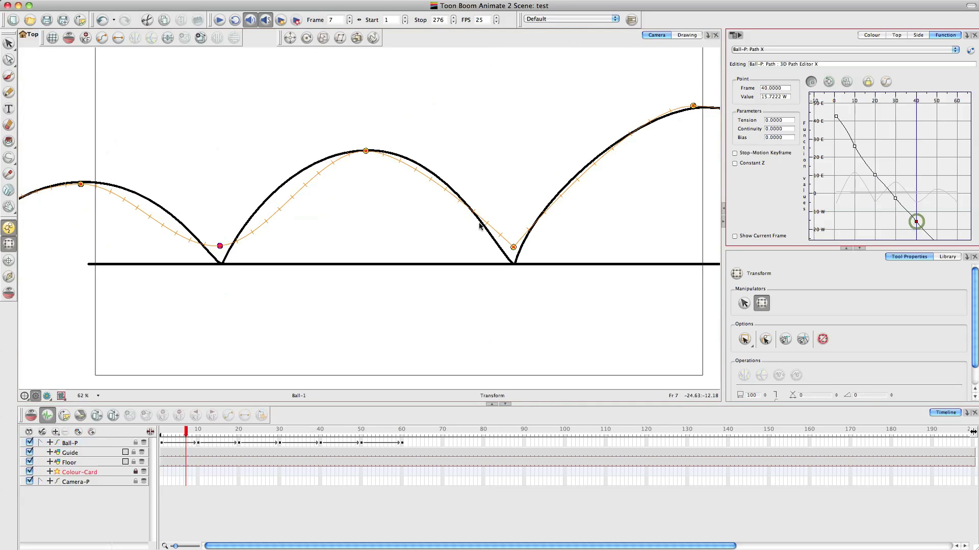
pyautogui.click(785, 120)
pyautogui.write('1')
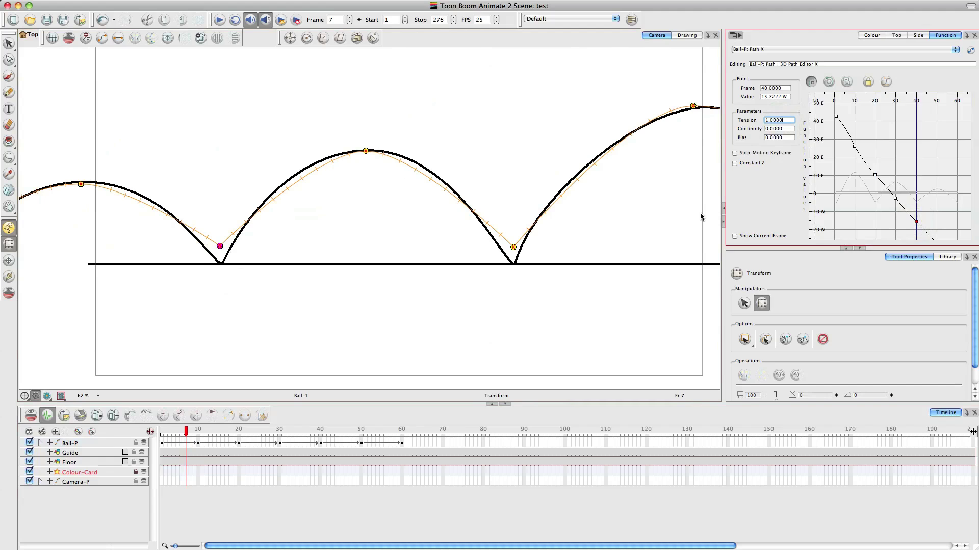
pyautogui.click(409, 234)
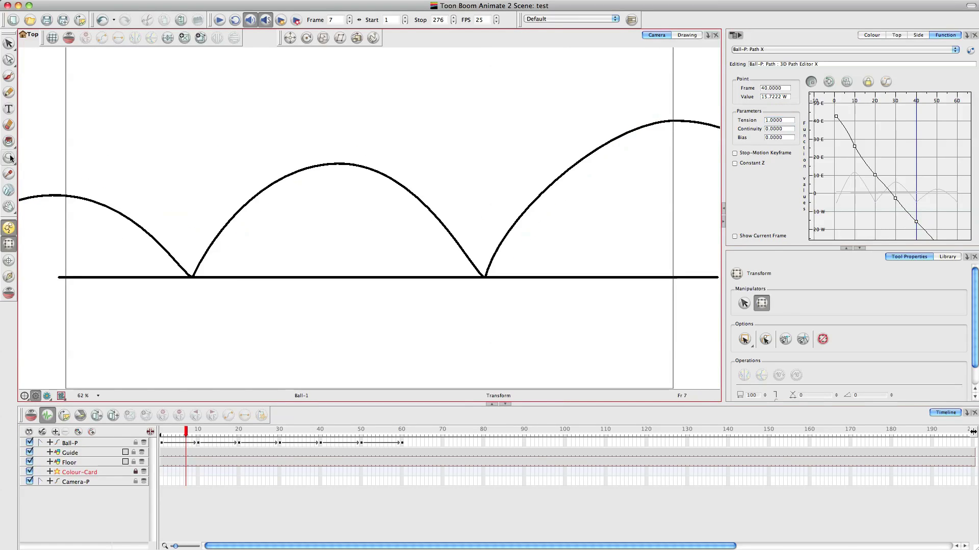
# Step: Play the animation repeatedly from frame 1 to review the ball's sharper bounces
pyautogui.click(170, 433)
pyautogui.press('Return')
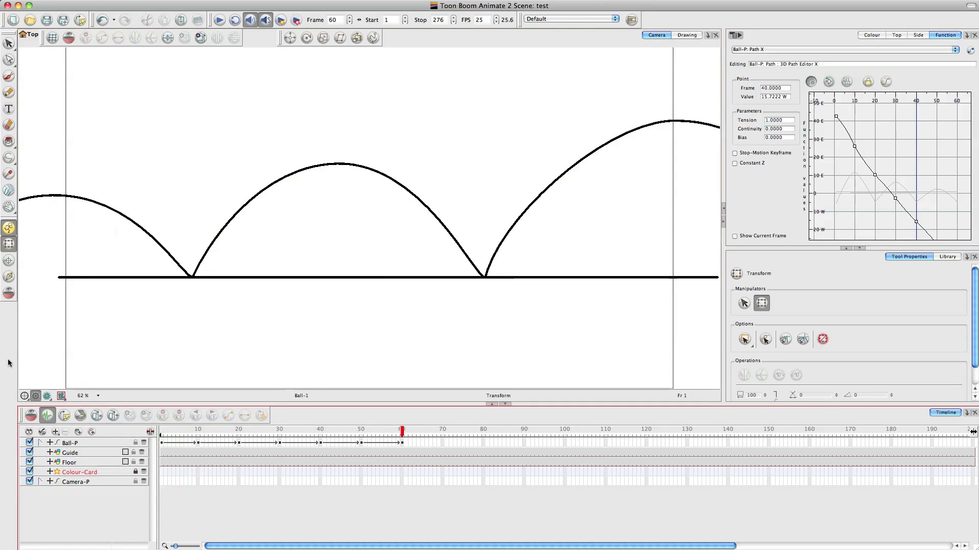
pyautogui.moveTo(208, 429); pyautogui.dragTo(161, 427)
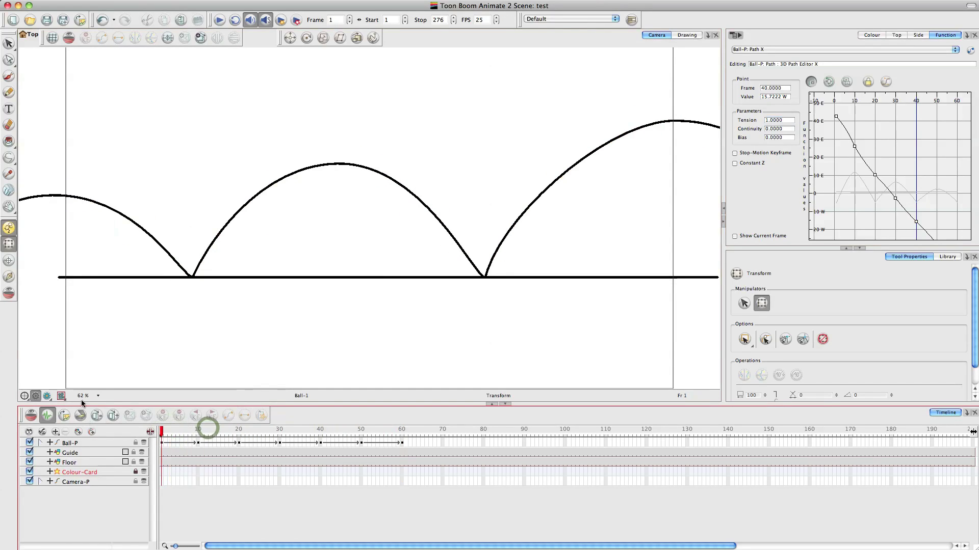
pyautogui.press('Return')
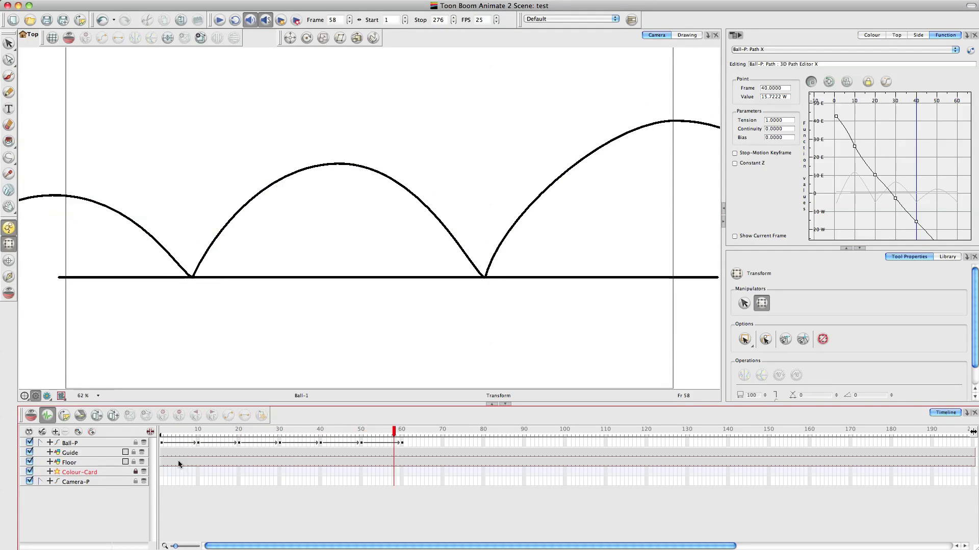
pyautogui.moveTo(181, 431); pyautogui.dragTo(90, 394)
pyautogui.press('Return')
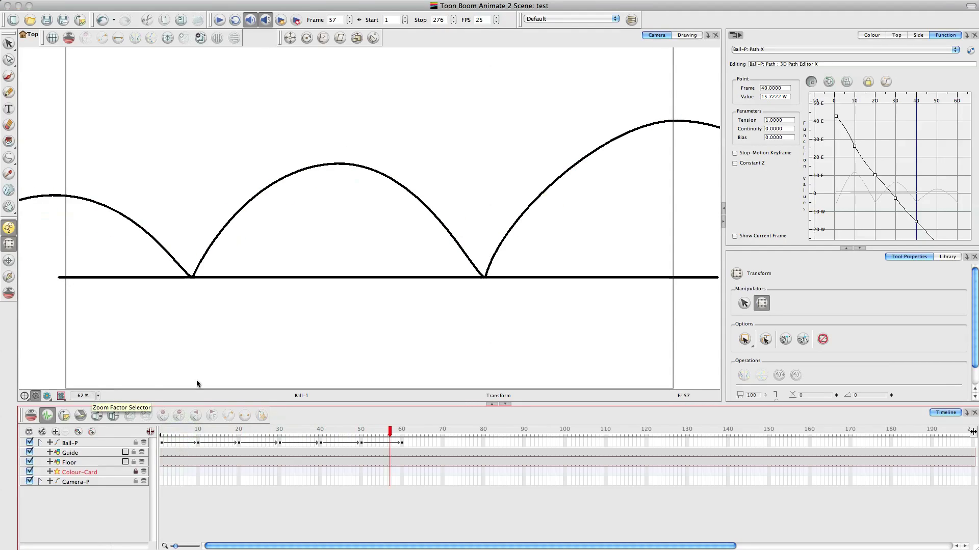
# Step: Go to frame 38 and advance one frame at a time to frame 42 to inspect the ball's second floor contact
pyautogui.moveTo(183, 432); pyautogui.dragTo(315, 441)
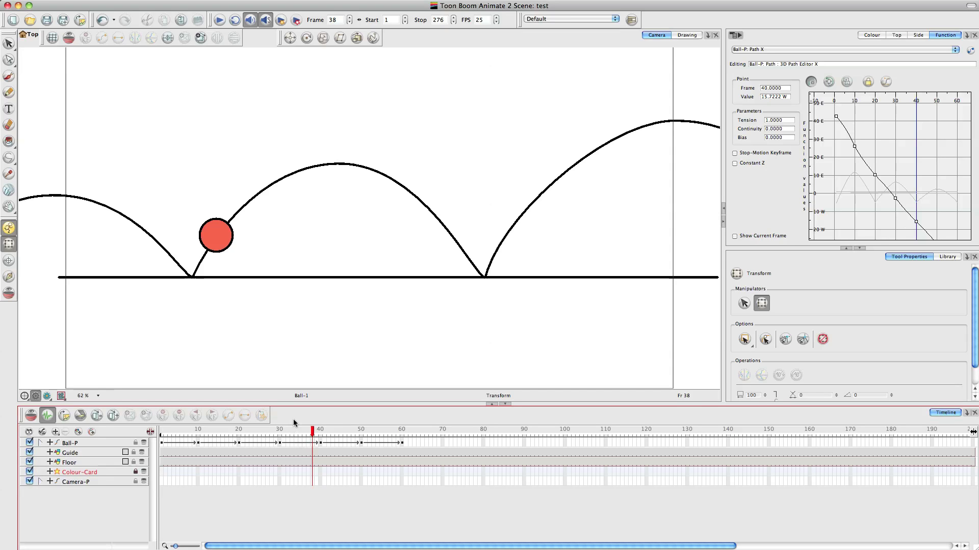
pyautogui.press('.')
pyautogui.press('.')
pyautogui.press('.')
pyautogui.press('.')
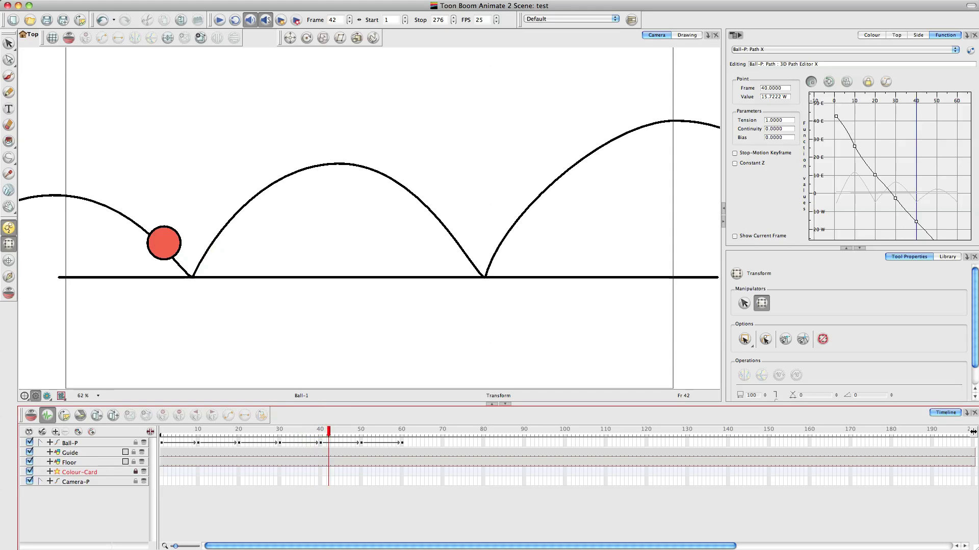
# Step: Select frame 15 of Ball-P and display its Path Velo curve in the function editor
pyautogui.moveTo(259, 432); pyautogui.dragTo(218, 432)
pyautogui.click(216, 442)
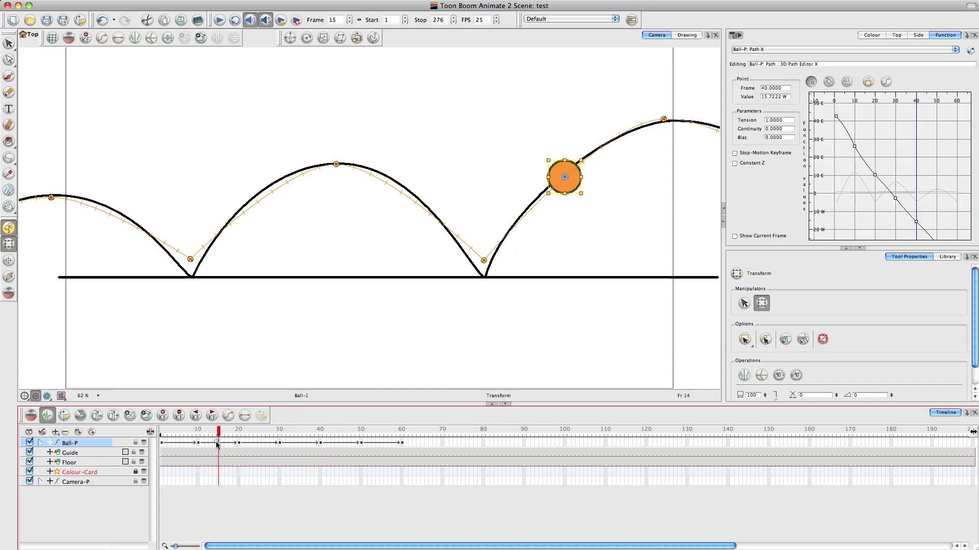
pyautogui.click(758, 50)
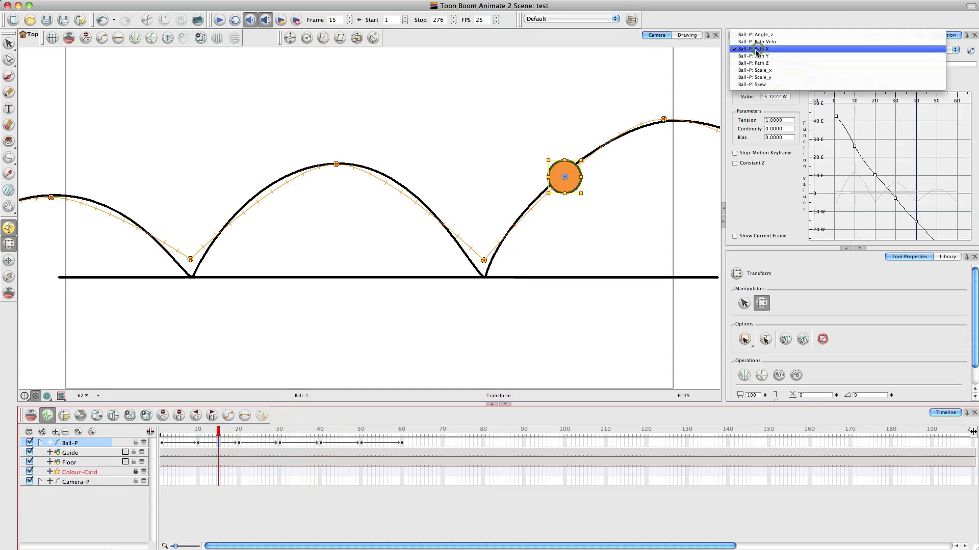
pyautogui.click(779, 43)
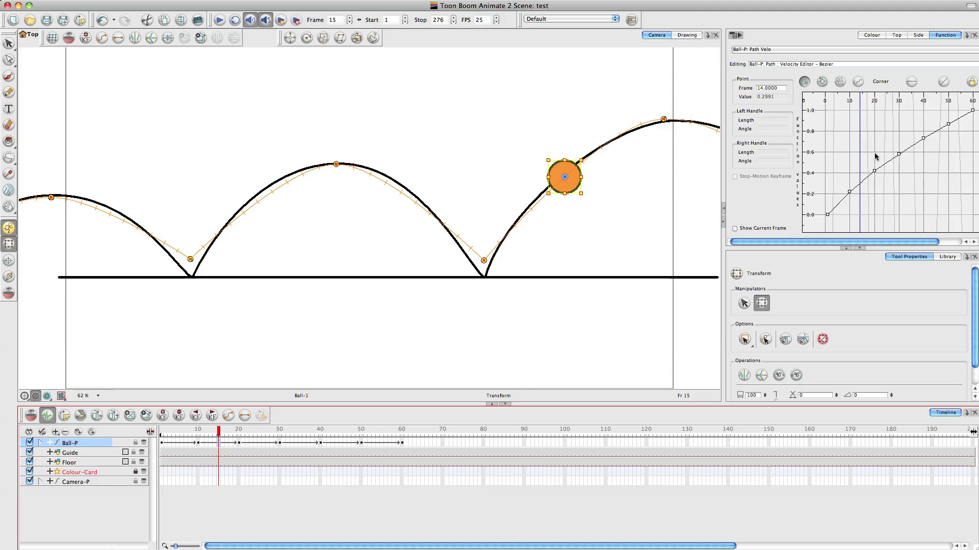
# Step: Ease the velocity point at frame 10 by extending its handles horizontally, about 2.07 long before and 3.10 after the point
pyautogui.click(199, 445)
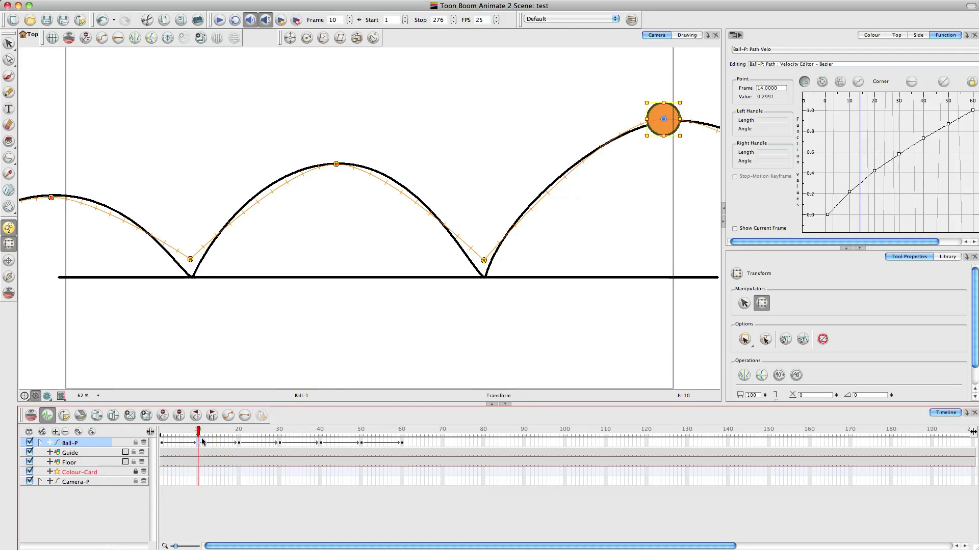
pyautogui.click(849, 192)
pyautogui.moveTo(845, 194); pyautogui.dragTo(861, 195)
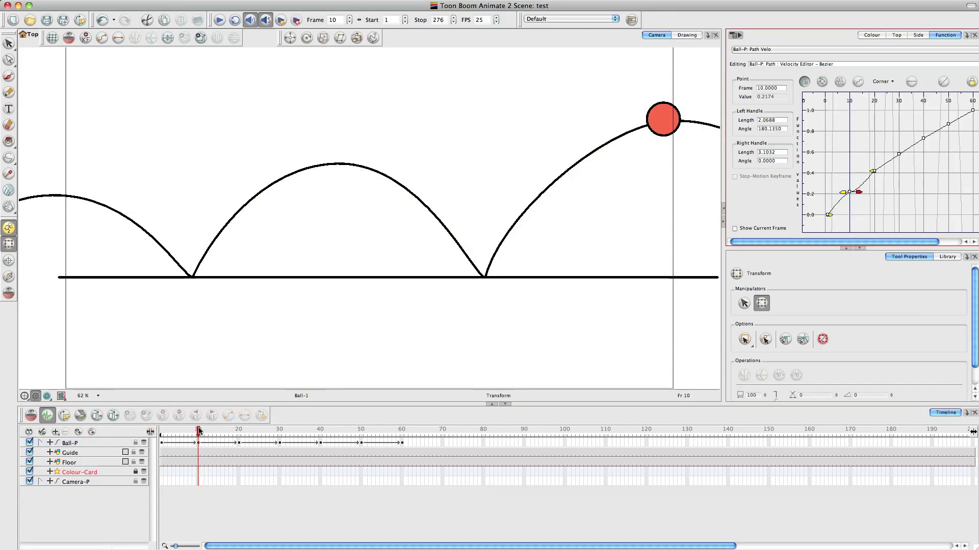
# Step: Replay the animation several times from frame 1 to check the ball's easing at the first peak
pyautogui.moveTo(185, 430); pyautogui.dragTo(143, 435)
pyautogui.hotkey('shift', 'Return')
pyautogui.press('Return')
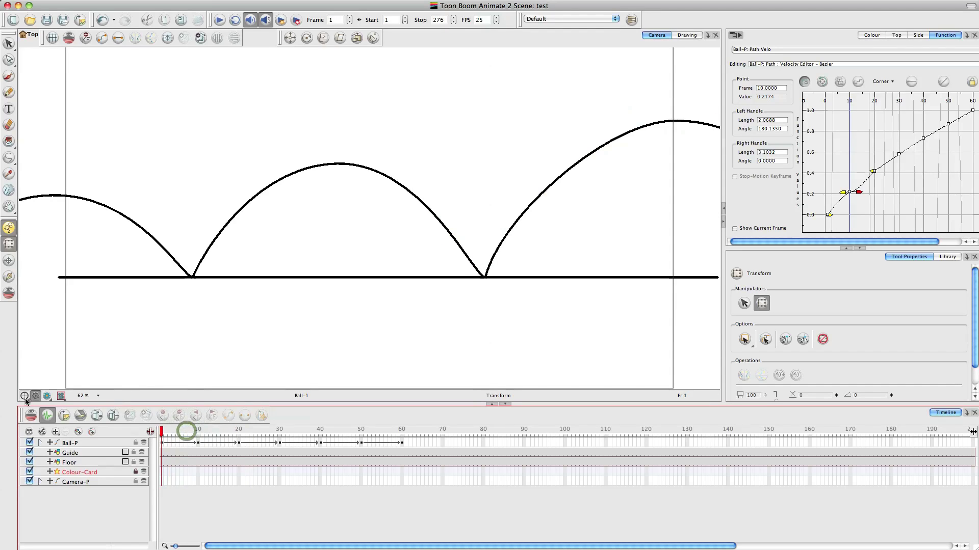
pyautogui.press('Return')
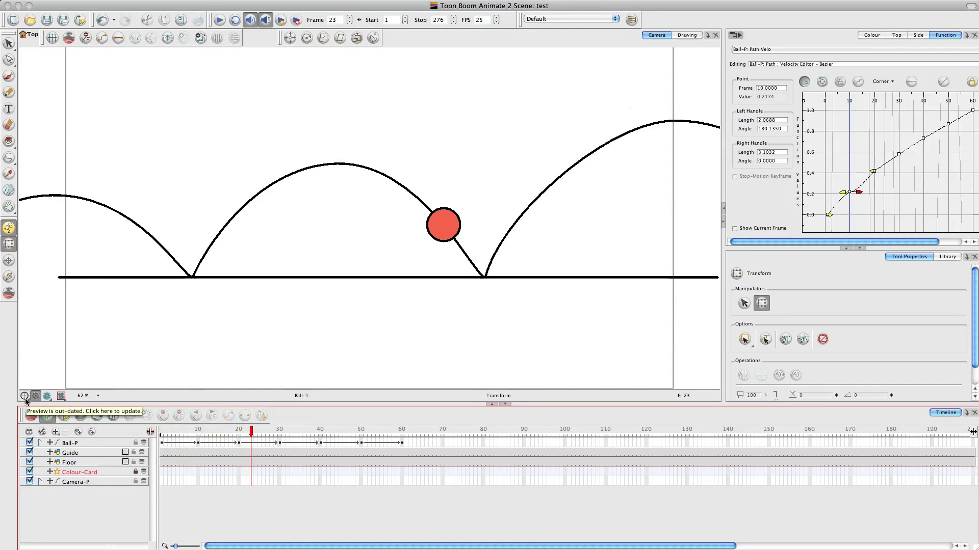
pyautogui.click(173, 431)
pyautogui.press('Return')
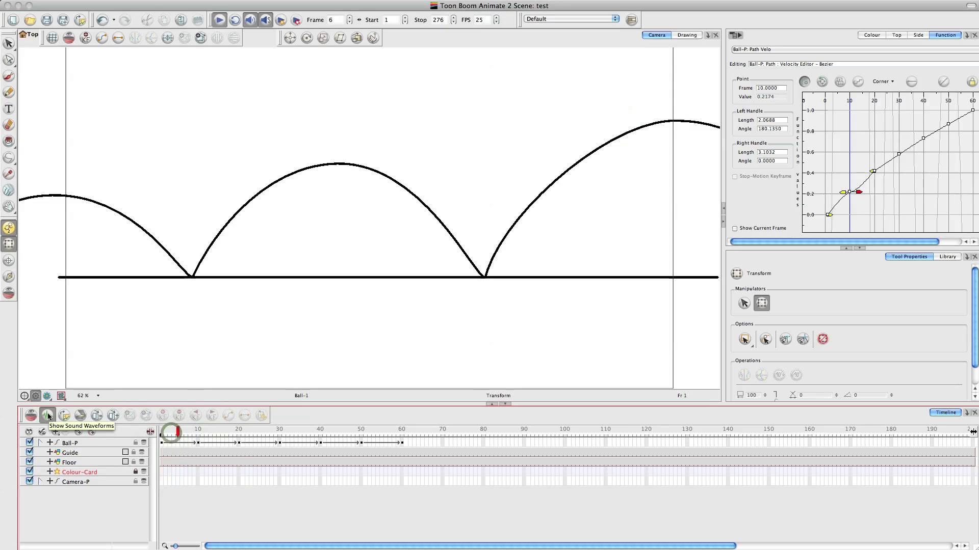
pyautogui.press('Return')
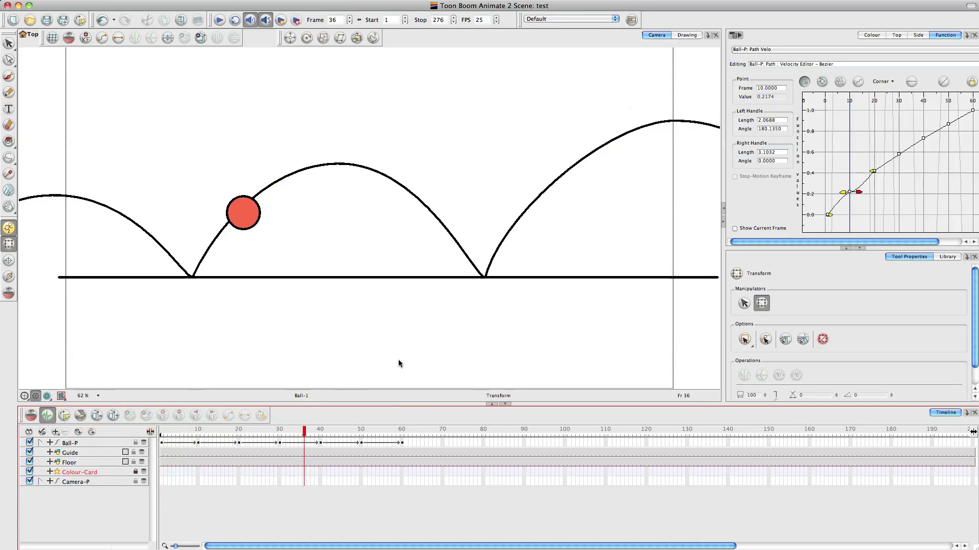
# Step: Extend the frame 30 velocity point's handles horizontally, about 1.66 long before and 2.07 after it, and play the animation
pyautogui.click(898, 154)
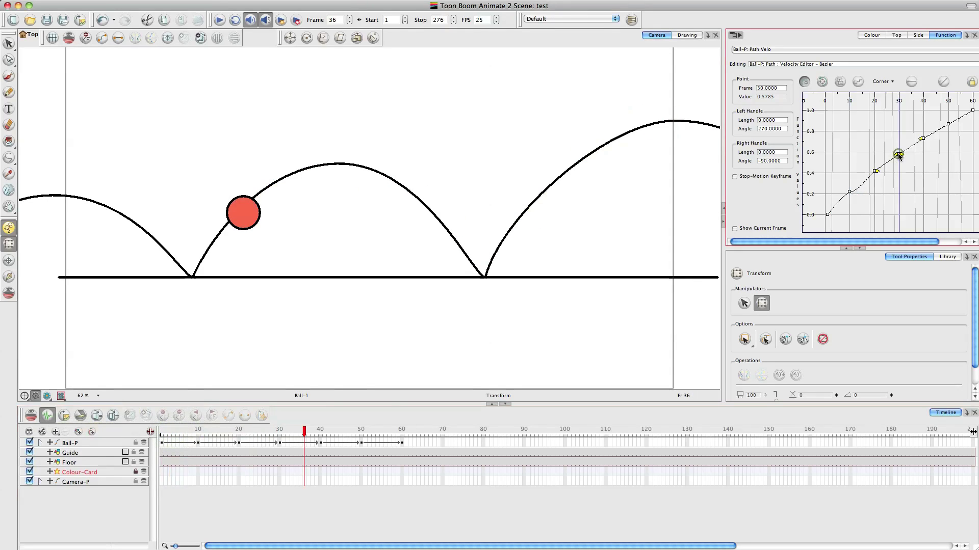
pyautogui.click(279, 431)
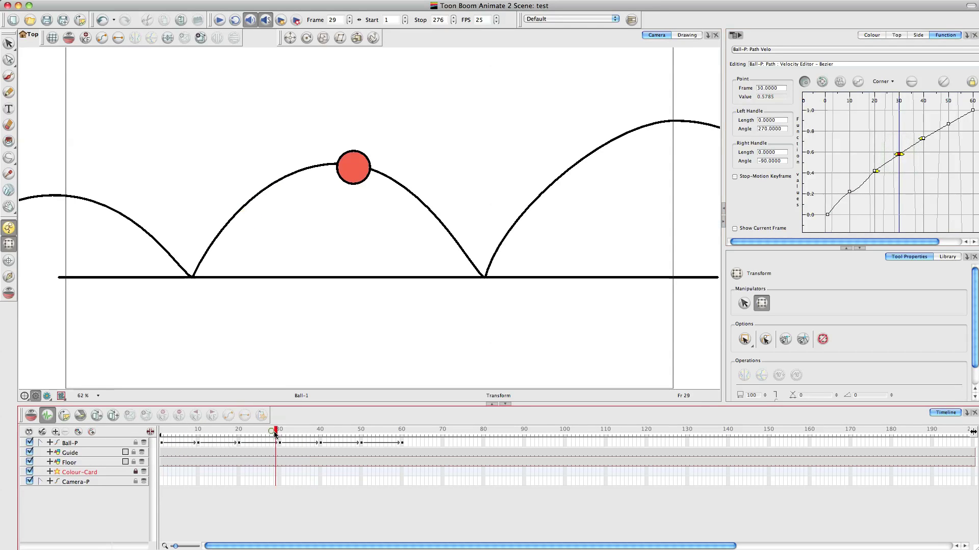
pyautogui.moveTo(896, 155); pyautogui.dragTo(905, 154)
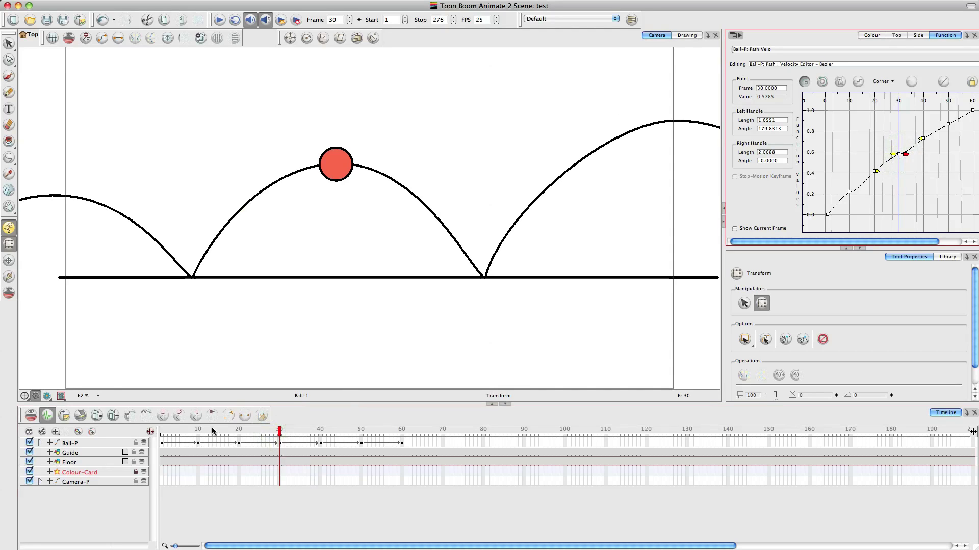
pyautogui.press('Return')
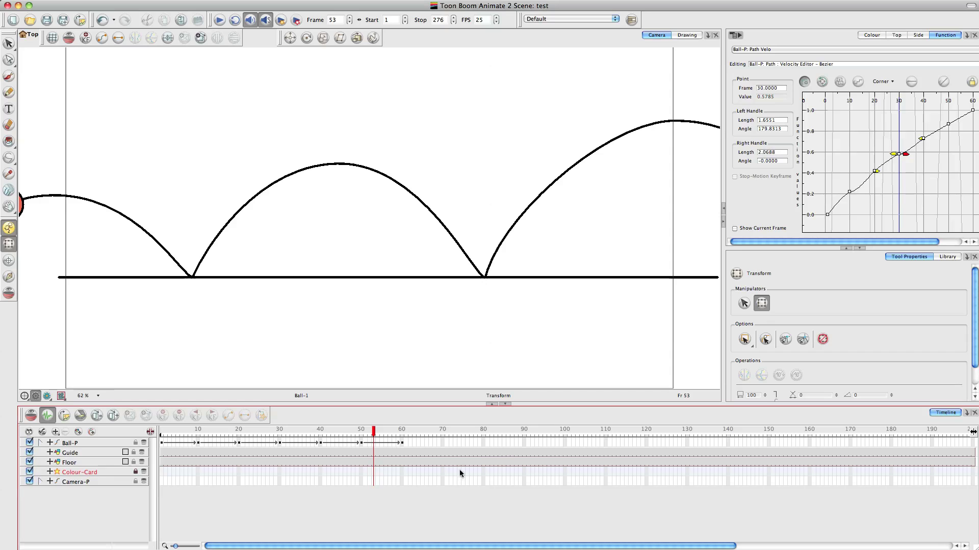
# Step: Ease the frame 50 velocity point by extending its handles horizontally, about 1.86 long on each side
pyautogui.click(948, 124)
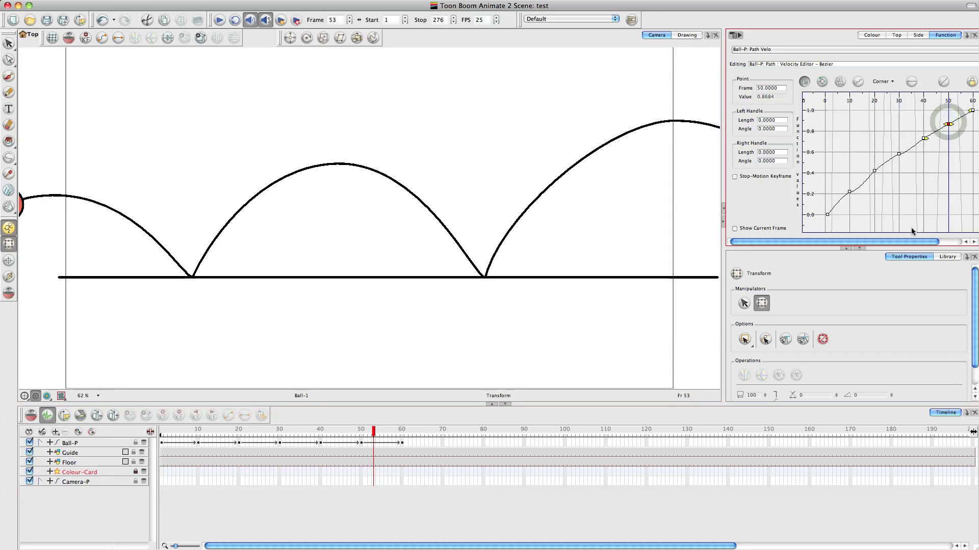
pyautogui.moveTo(901, 242); pyautogui.dragTo(923, 242)
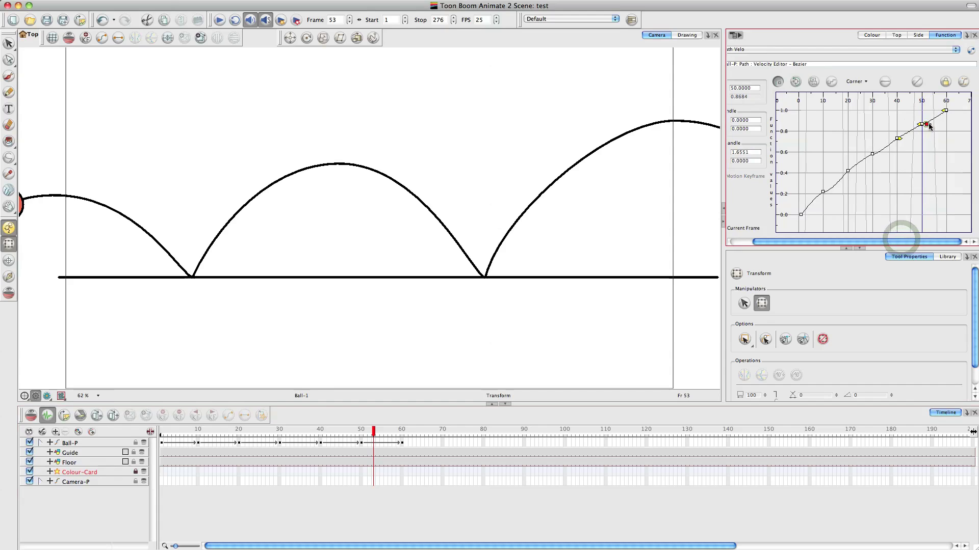
pyautogui.moveTo(925, 124); pyautogui.dragTo(915, 125)
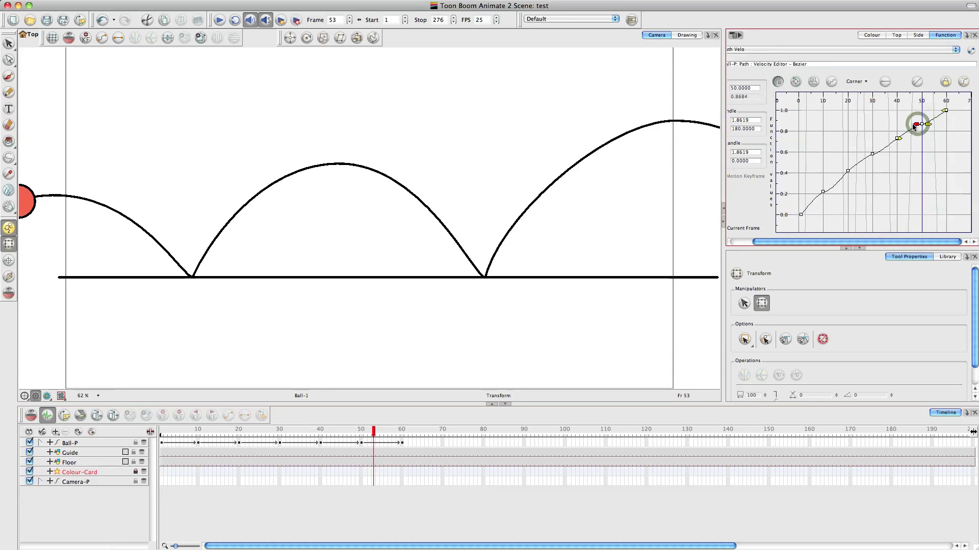
# Step: Replay the animation from frame 1 and inspect the ball's first floor contact around frames 19 and 20
pyautogui.moveTo(280, 428); pyautogui.dragTo(107, 434)
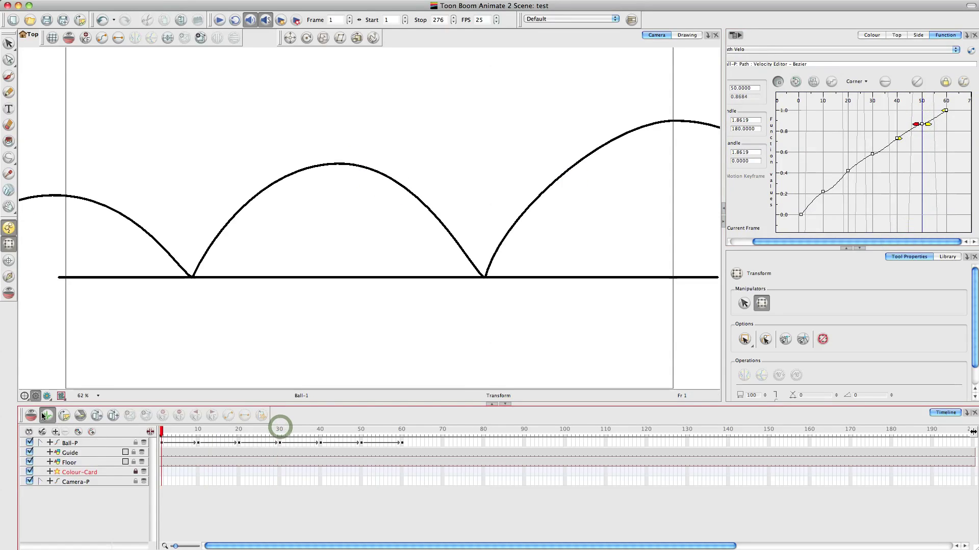
pyautogui.press('Return')
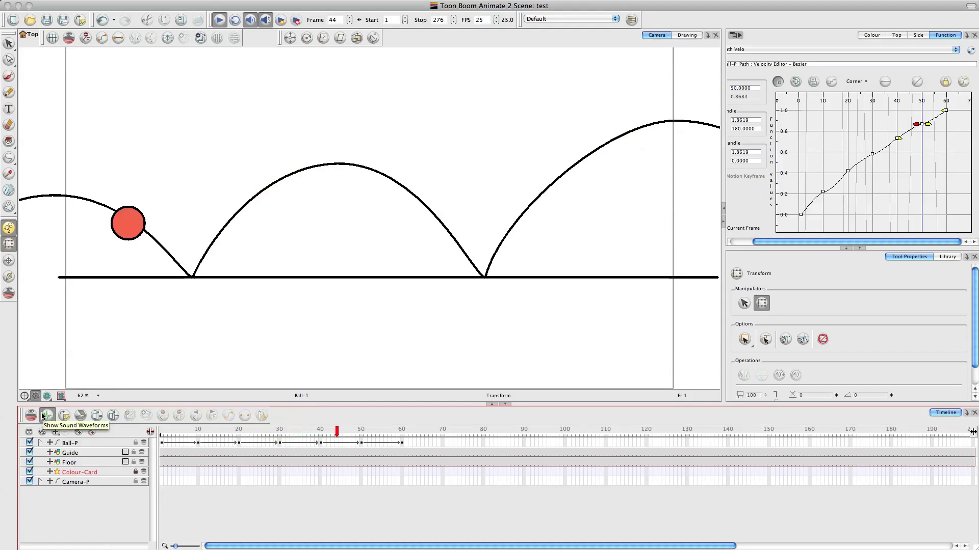
pyautogui.click(45, 416)
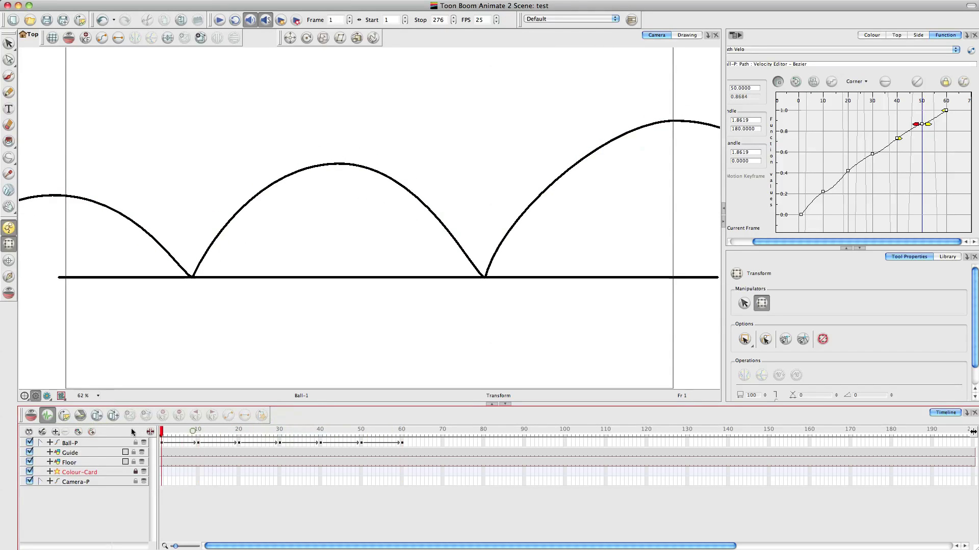
pyautogui.press('Return')
pyautogui.press('Return')
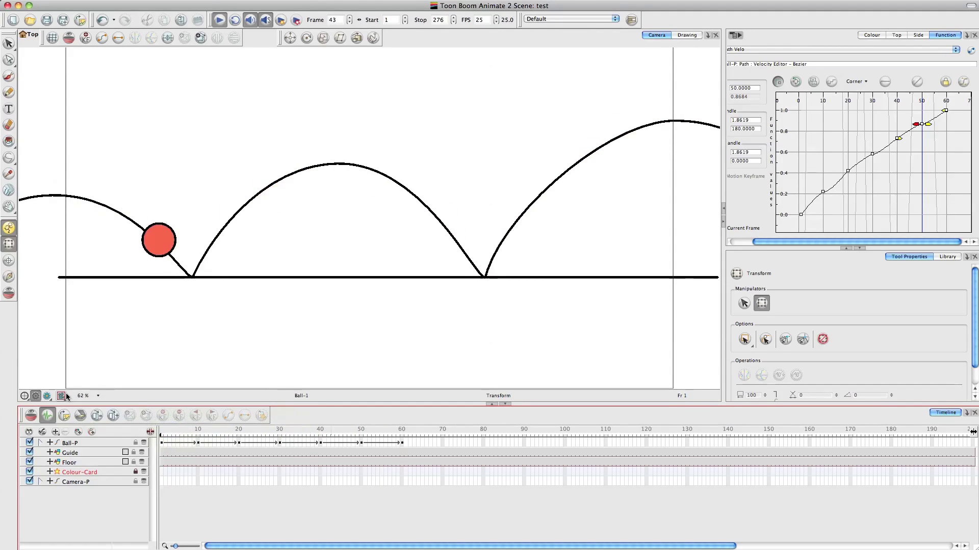
pyautogui.moveTo(227, 431)
pyautogui.mouseDown()
pyautogui.moveTo(145, 433)
pyautogui.moveTo(392, 439)
pyautogui.moveTo(161, 433)
pyautogui.moveTo(235, 434)
pyautogui.mouseUp()
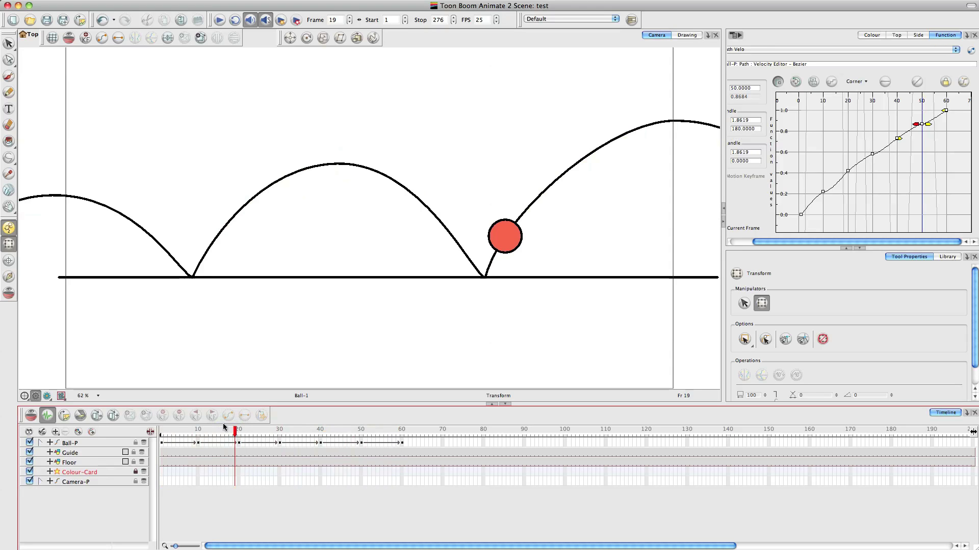
pyautogui.moveTo(232, 433)
pyautogui.mouseDown()
pyautogui.moveTo(189, 436)
pyautogui.moveTo(241, 438)
pyautogui.mouseUp()
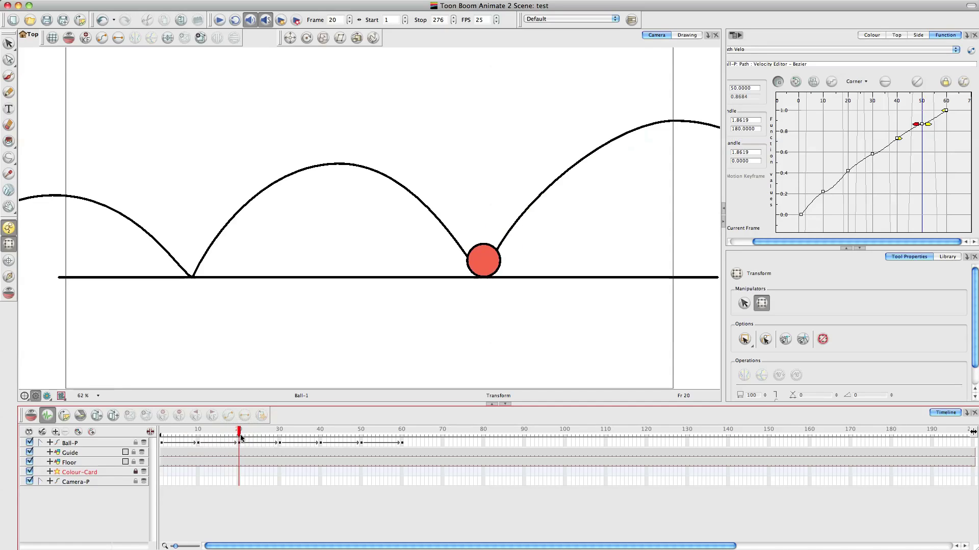
# Step: Expand Ball-P and add keyframes to the Ball layer at frames 1, 10, 20, 30, 40, 50 and 60
pyautogui.click(38, 443)
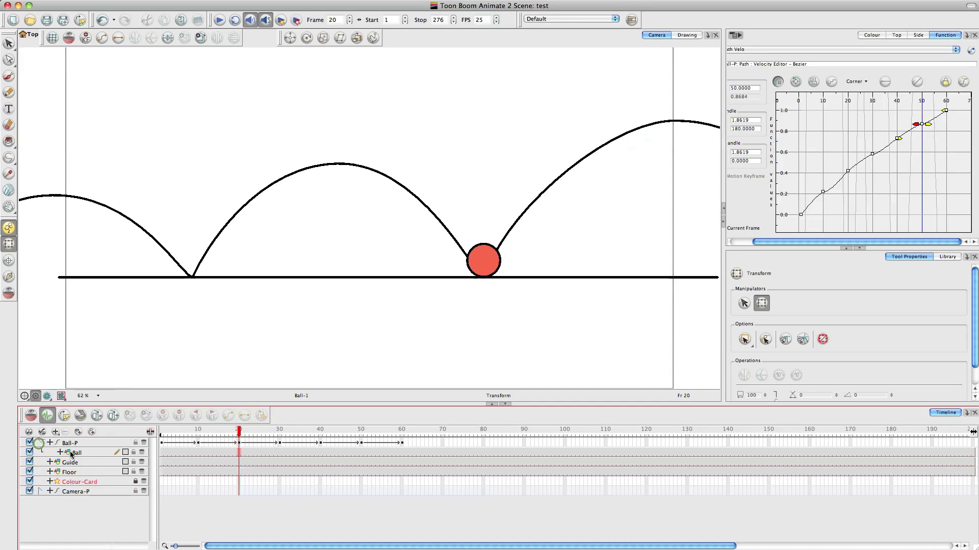
pyautogui.click(161, 453)
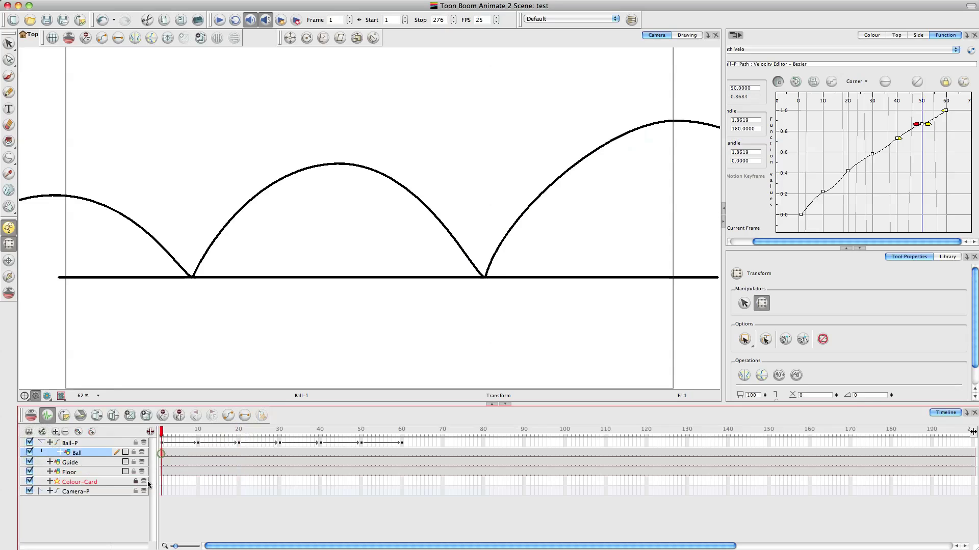
pyautogui.click(197, 453)
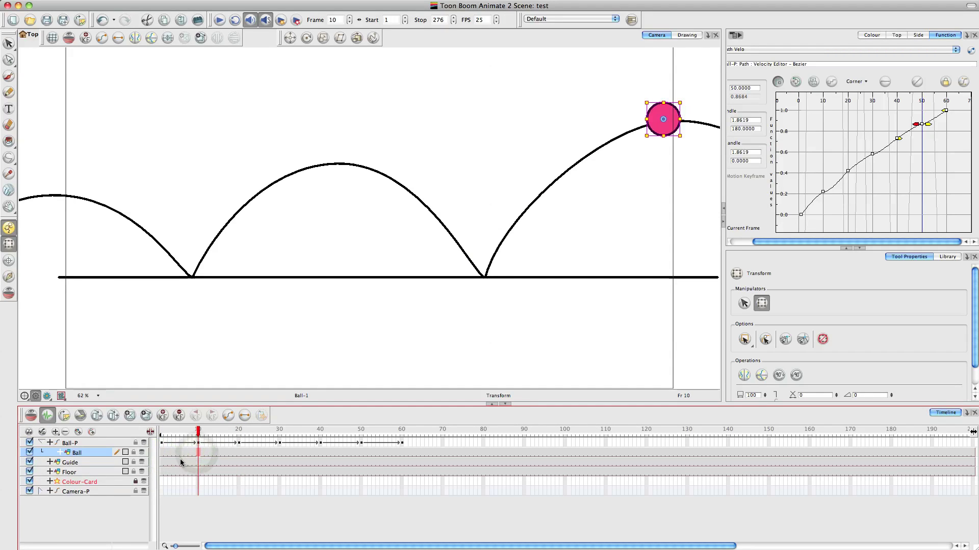
pyautogui.click(161, 454)
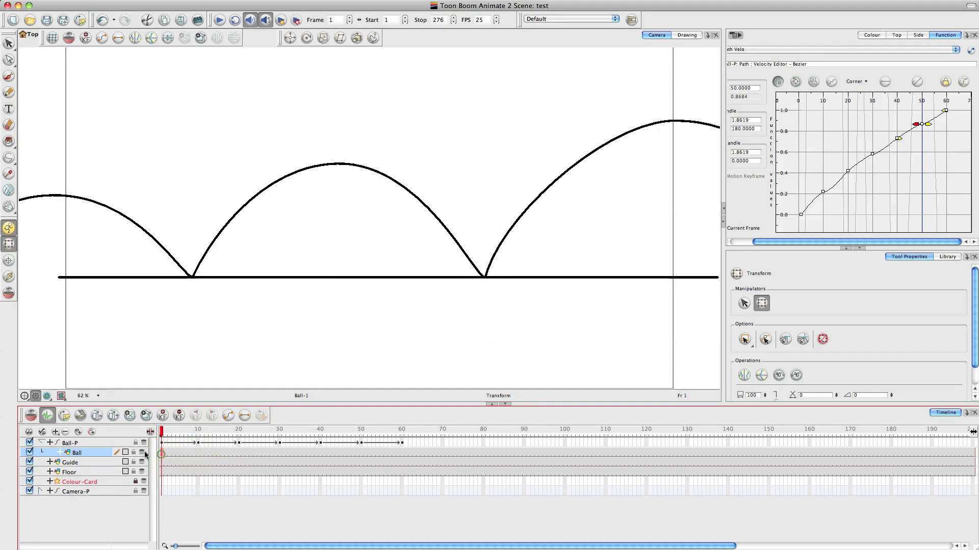
pyautogui.click(197, 453)
pyautogui.click(238, 453)
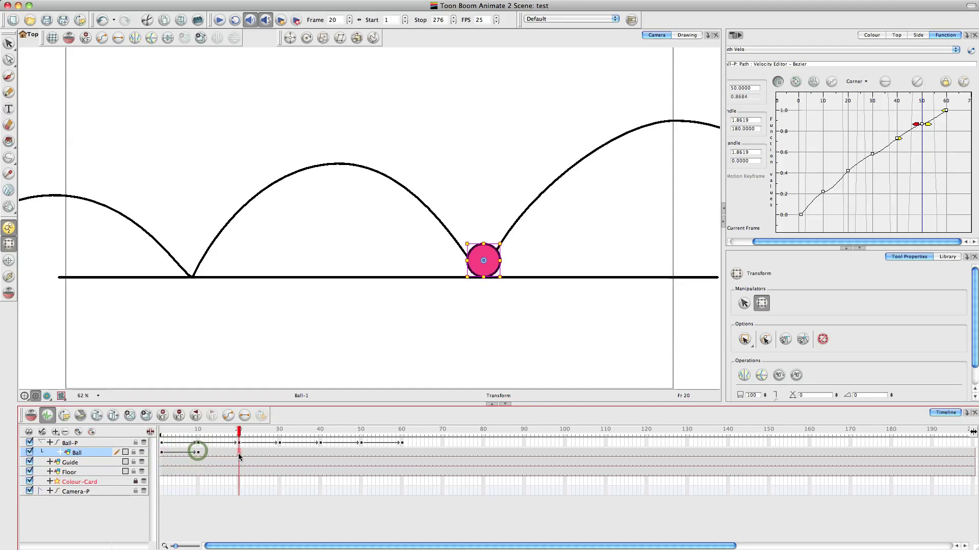
pyautogui.click(279, 452)
pyautogui.click(321, 453)
pyautogui.click(361, 452)
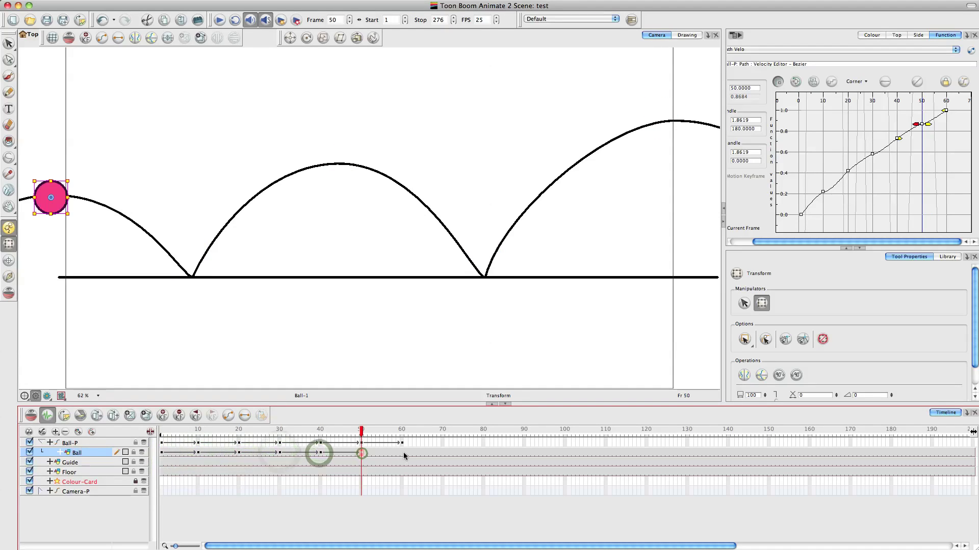
pyautogui.click(402, 453)
# Step: Add keyframes to the Ball layer at frames 19 and 21, on either side of the first floor contact
pyautogui.moveTo(201, 435); pyautogui.dragTo(235, 456)
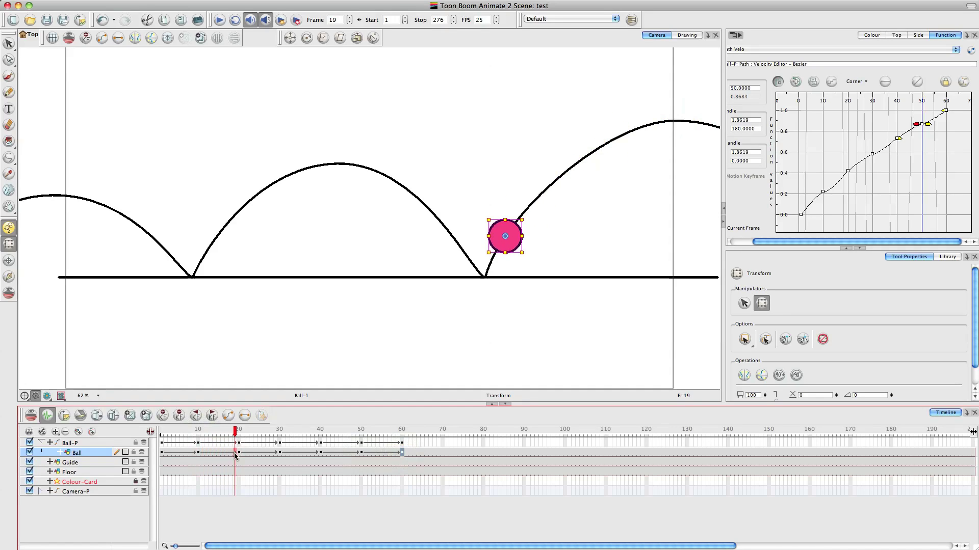
pyautogui.press('F6')
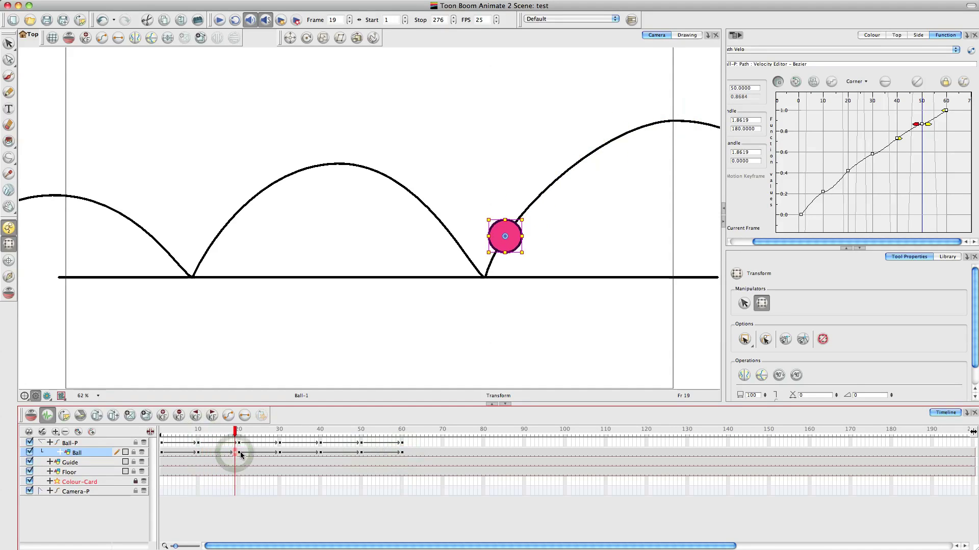
pyautogui.click(242, 453)
# Step: Squash the ball at frame 20 into a wide, flat ellipse resting on the floor, and compare it with frame 21
pyautogui.click(238, 453)
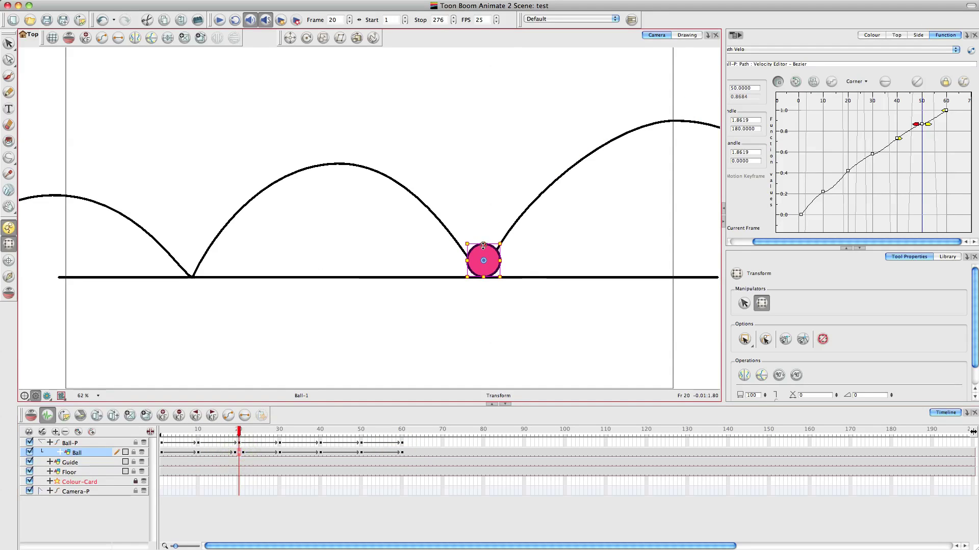
pyautogui.moveTo(484, 244); pyautogui.dragTo(495, 271)
pyautogui.click(236, 431)
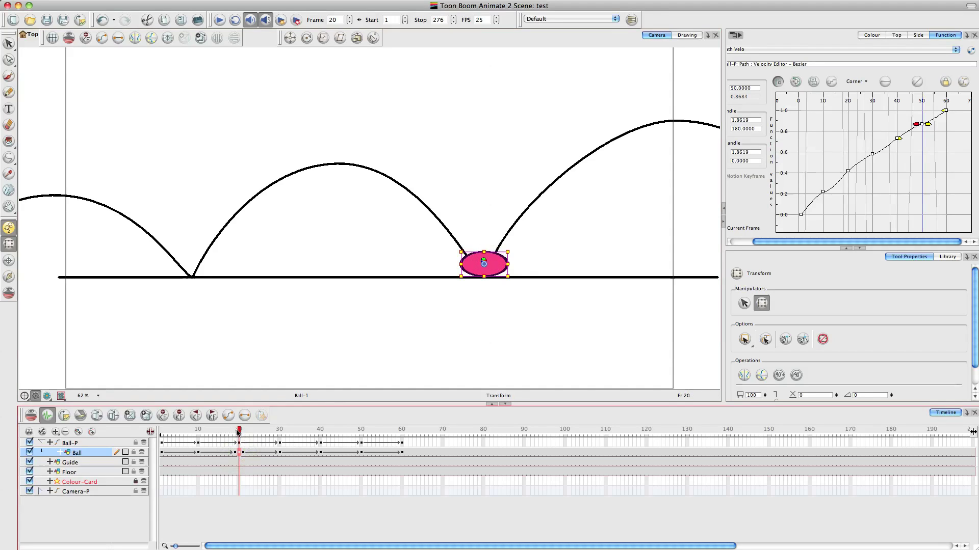
pyautogui.click(239, 431)
pyautogui.click(243, 431)
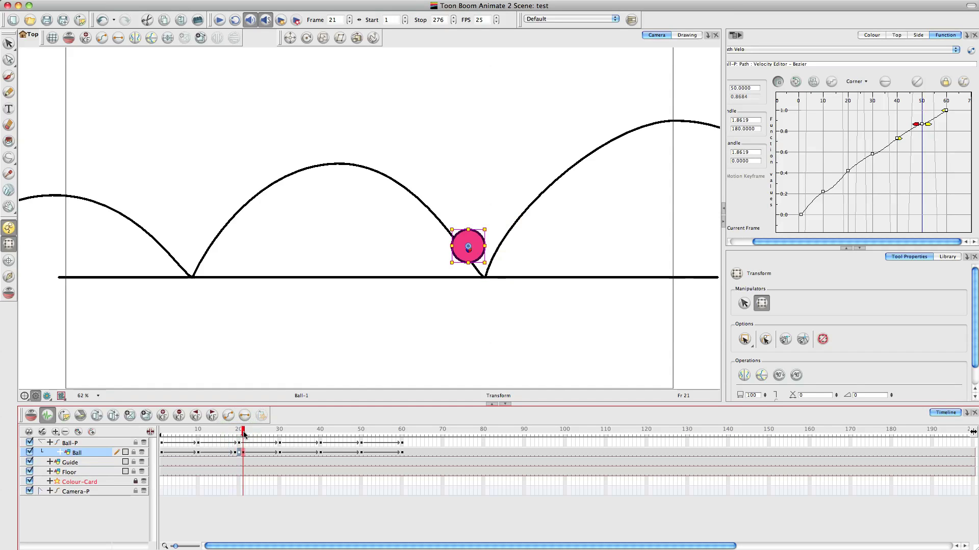
# Step: Delay the ball's recovery from the squash by moving the Ball keyframe at frame 21 to frame 26
pyautogui.click(235, 456)
pyautogui.click(242, 454)
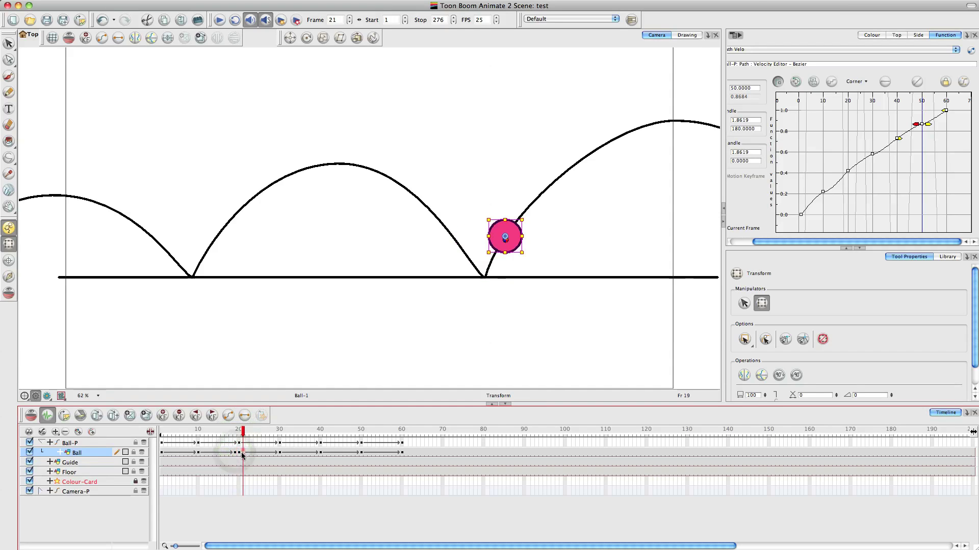
pyautogui.moveTo(242, 455)
pyautogui.mouseDown()
pyautogui.moveTo(251, 454)
pyautogui.moveTo(227, 434)
pyautogui.moveTo(260, 431)
pyautogui.mouseUp()
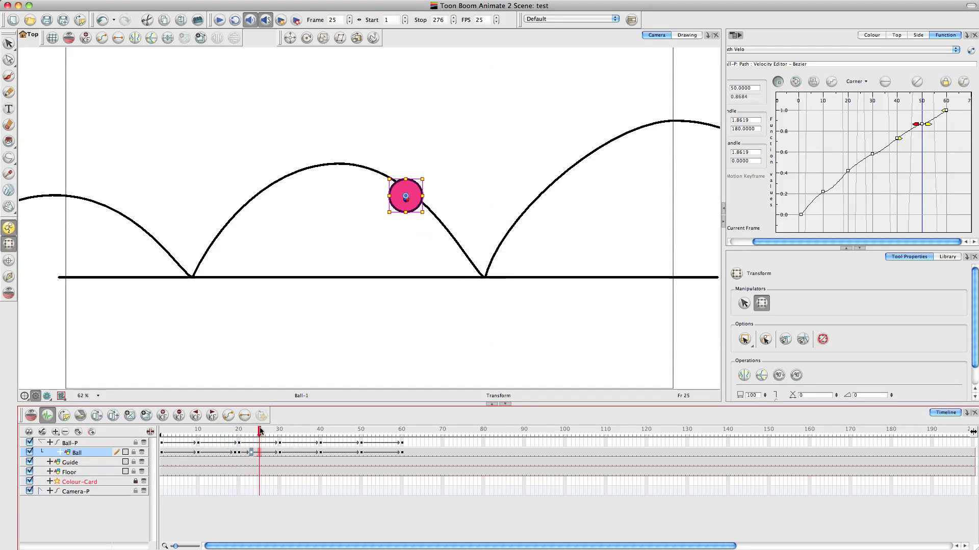
pyautogui.click(250, 453)
pyautogui.click(261, 453)
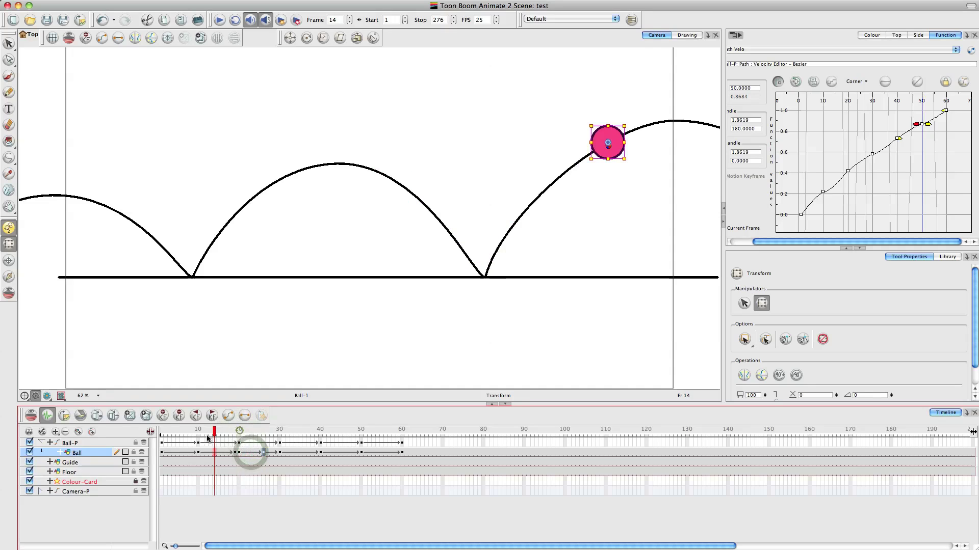
# Step: Replay the animation to check how the ball squashes and recovers at the first floor contact
pyautogui.click(122, 431)
pyautogui.hotkey('shift', 'Return')
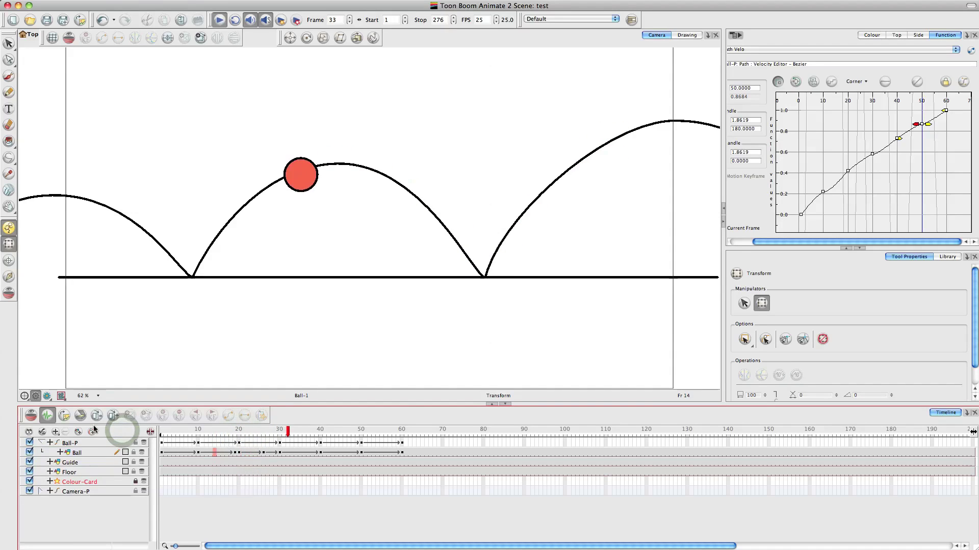
pyautogui.hotkey('shift', 'Return')
pyautogui.press('Return')
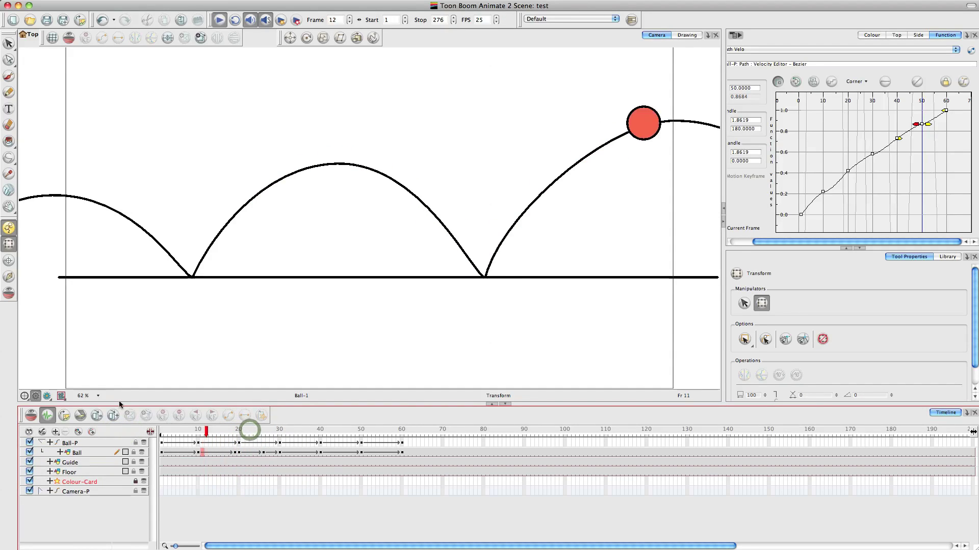
pyautogui.press('Return')
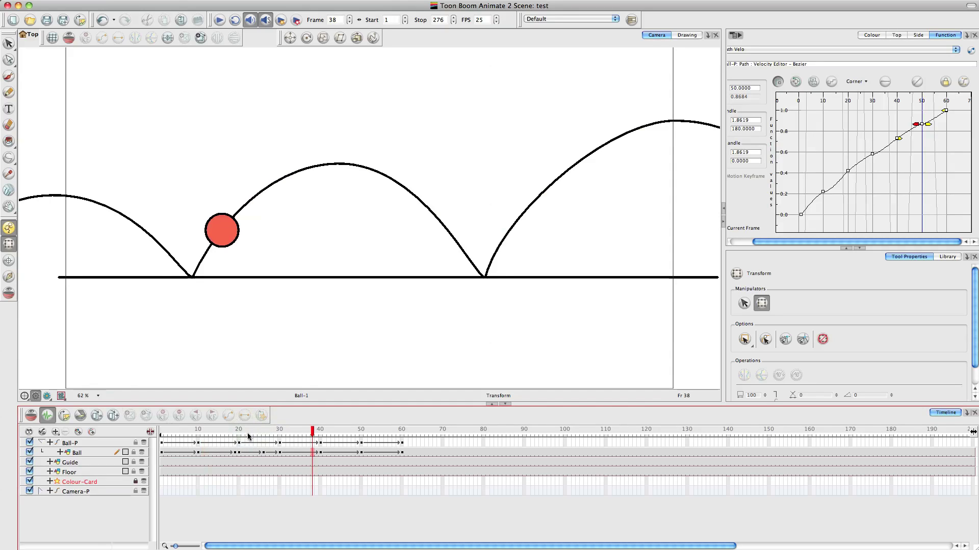
# Step: Move the Ball layer's recovery keyframe one frame earlier, to frame 25
pyautogui.moveTo(244, 433); pyautogui.dragTo(262, 437)
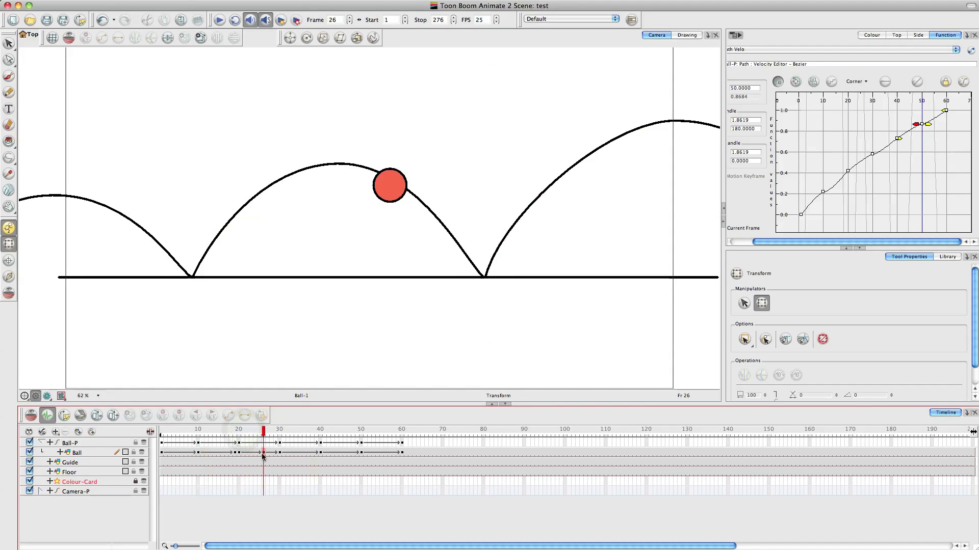
pyautogui.click(263, 453)
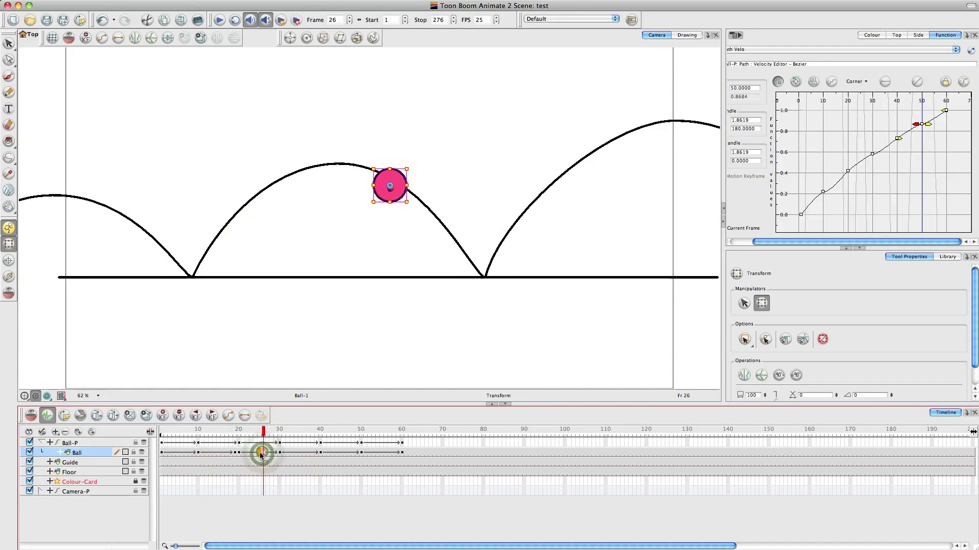
pyautogui.click(259, 453)
# Step: Add Ball keyframes at frames 39 and 41, on either side of the second floor contact
pyautogui.moveTo(257, 430); pyautogui.dragTo(317, 455)
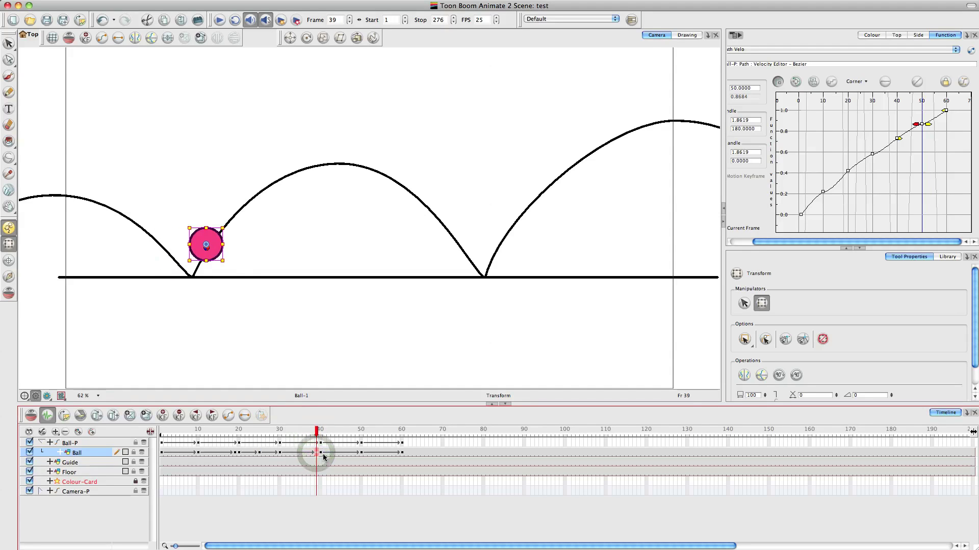
pyautogui.click(323, 457)
pyautogui.click(320, 458)
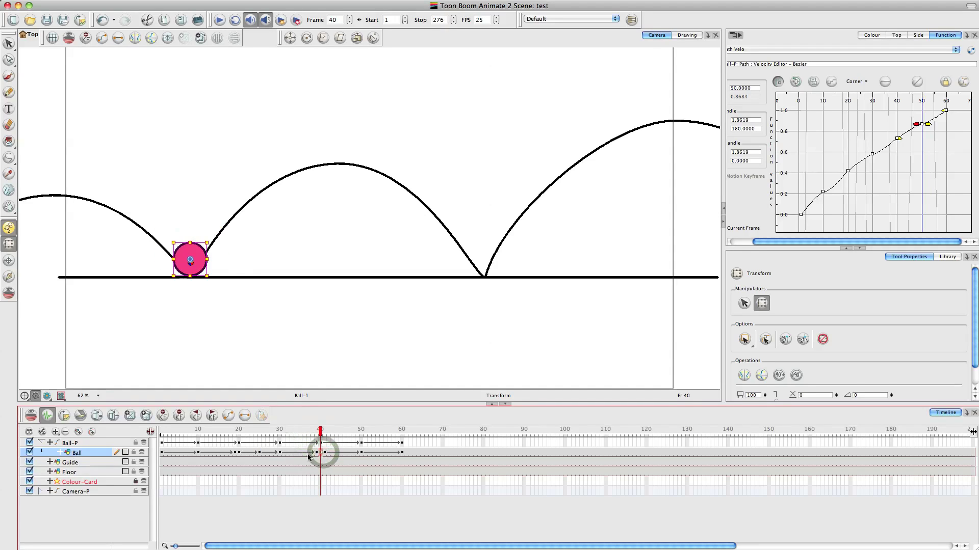
# Step: Squash the ball at frame 40 by copying the squashed Ball keyframe from frame 20 onto it
pyautogui.click(189, 247)
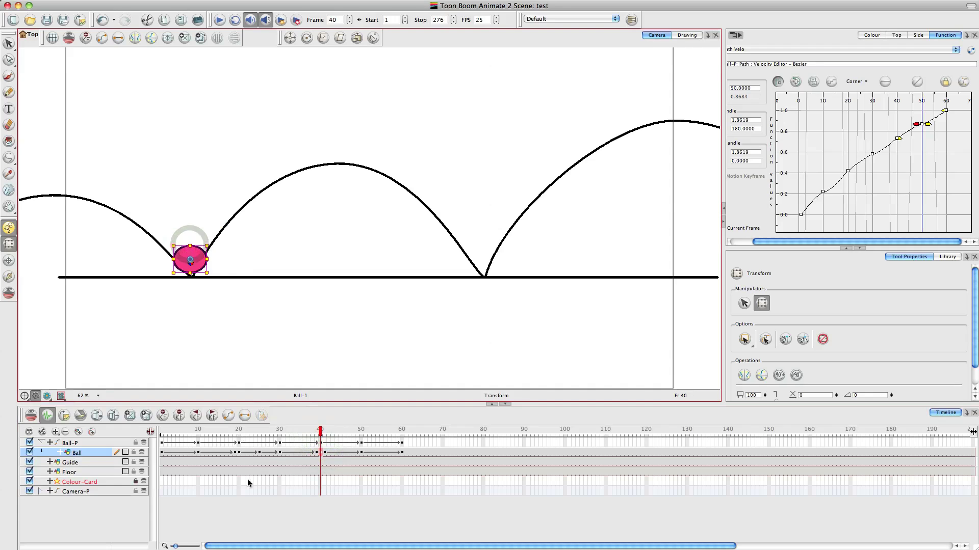
pyautogui.click(239, 454)
pyautogui.click(320, 455)
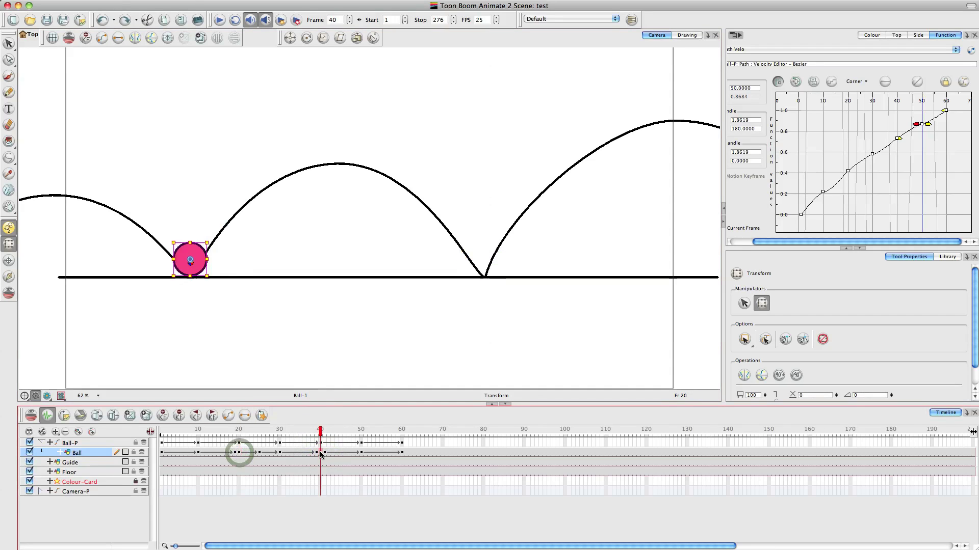
# Step: Move the Ball keyframe at frame 41 to frame 45 and return the playhead to frame 1
pyautogui.click(325, 454)
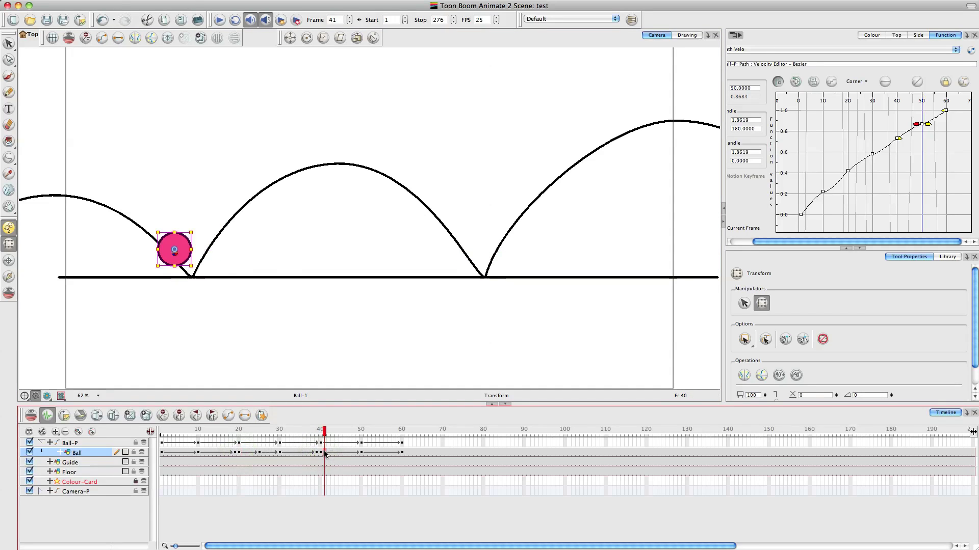
pyautogui.moveTo(324, 453); pyautogui.dragTo(308, 431)
pyautogui.hotkey('shift', 'Return')
pyautogui.hotkey('shift', 'Return')
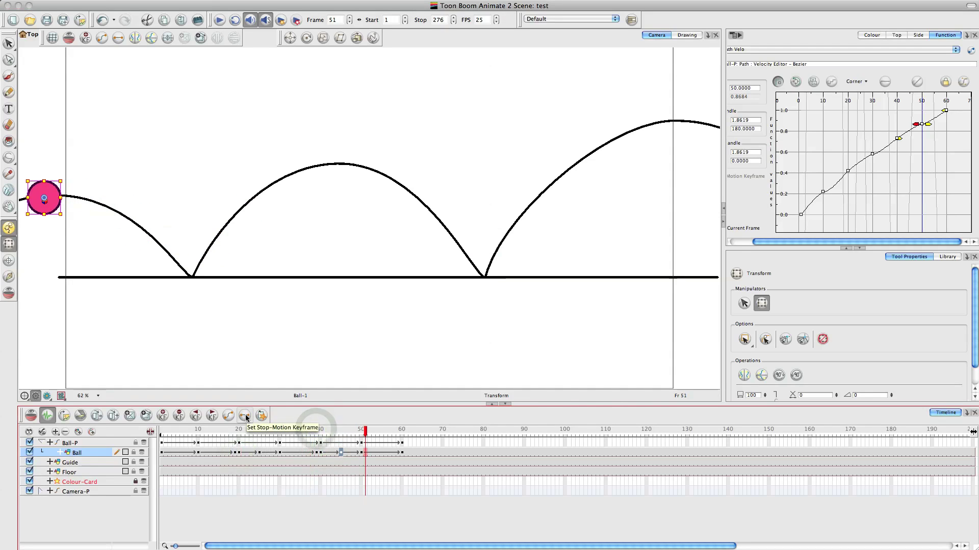
pyautogui.click(309, 498)
pyautogui.moveTo(314, 428); pyautogui.dragTo(23, 385)
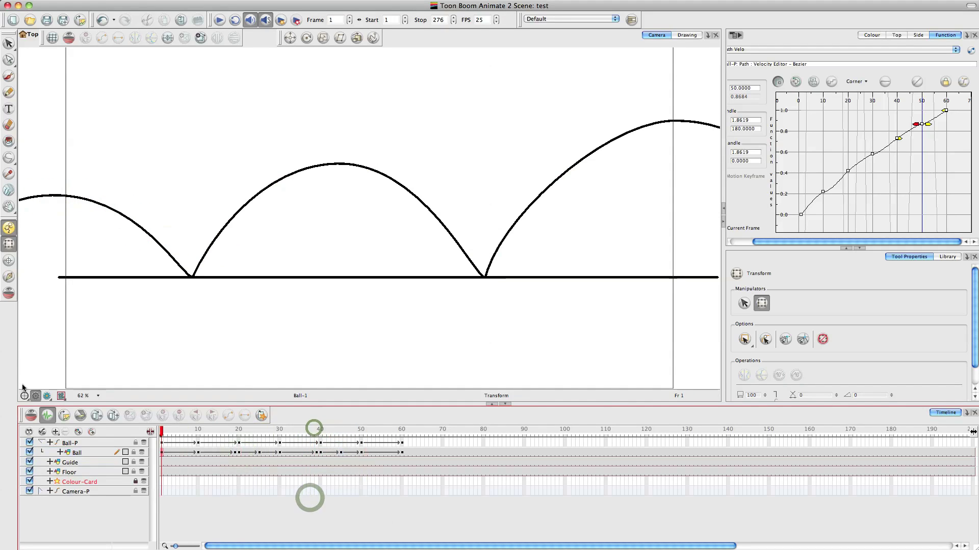
# Step: Hide the Guide layer and play the bounce from frame 1 to check the ball's motion without the path drawing
pyautogui.hotkey('shift', 'Return')
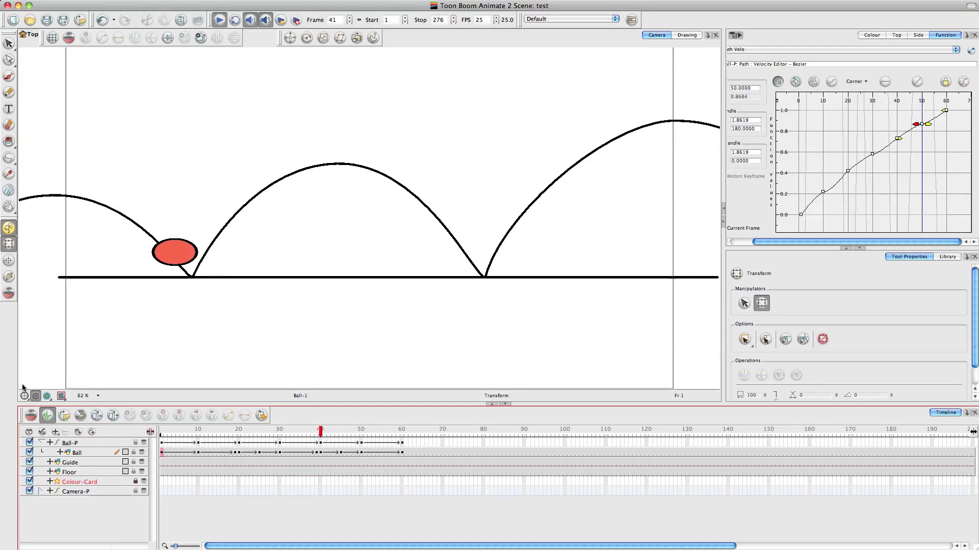
pyautogui.click(29, 462)
pyautogui.moveTo(177, 430); pyautogui.dragTo(99, 402)
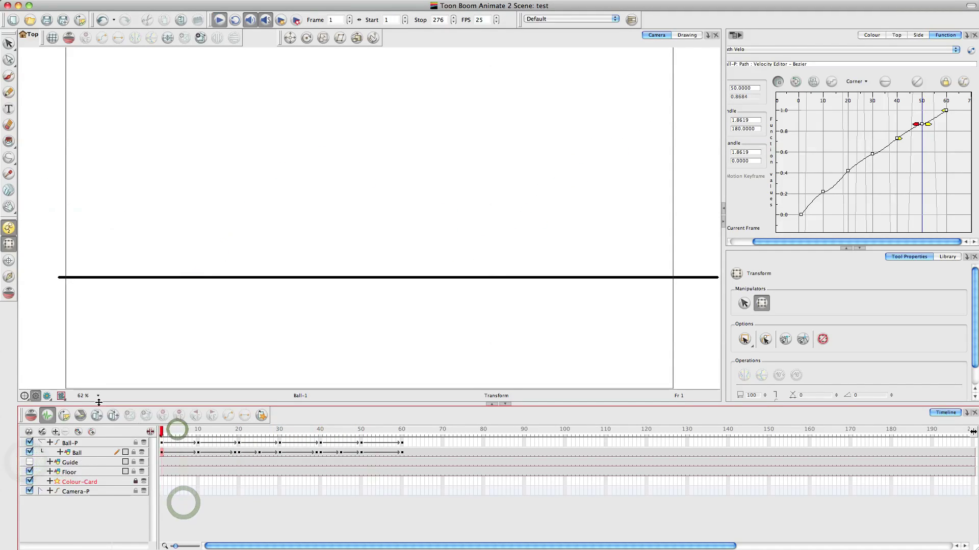
pyautogui.hotkey('shift', 'Return')
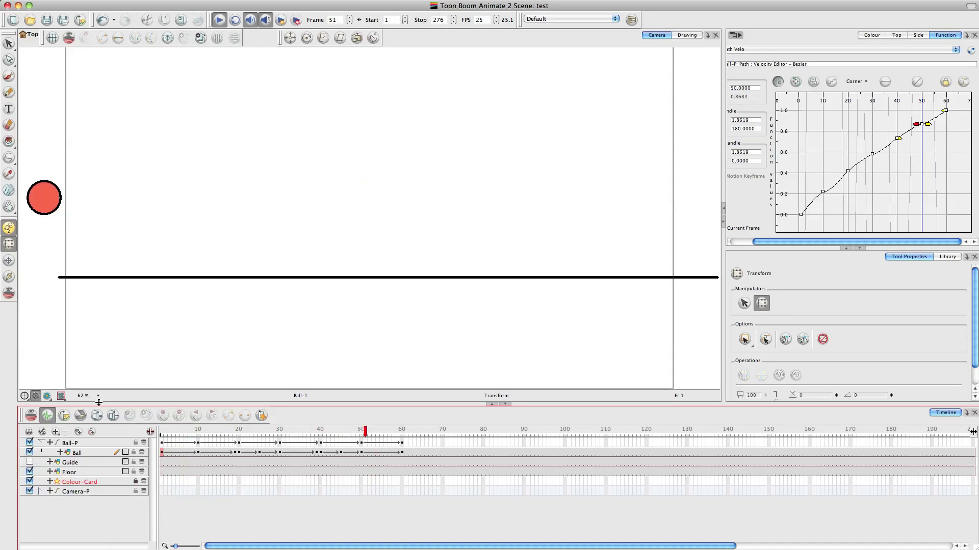
pyautogui.press('Return')
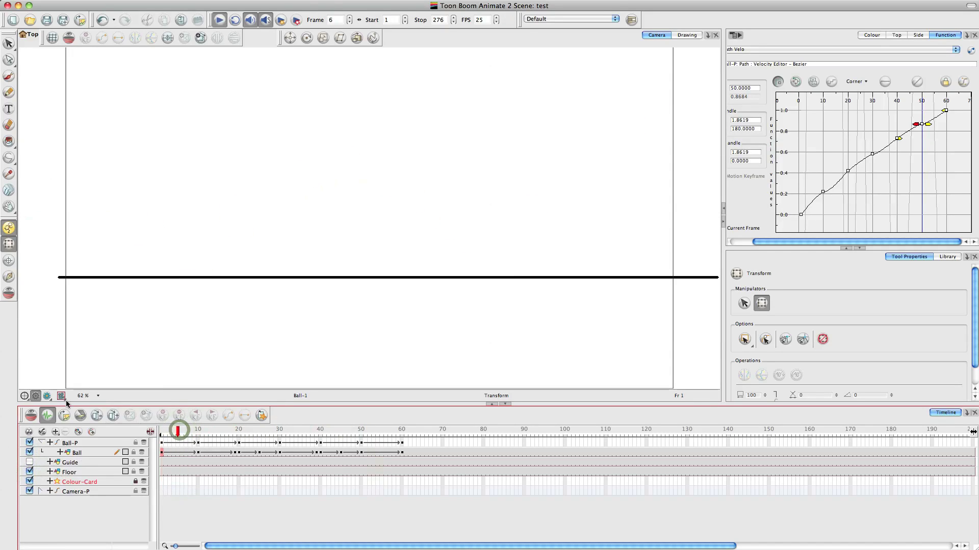
pyautogui.press('Return')
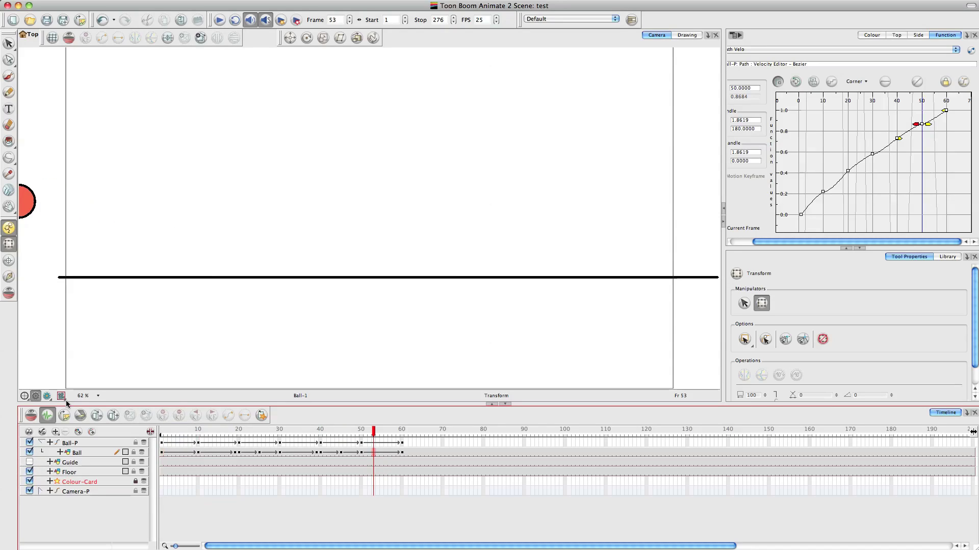
# Step: Replay the bounce from frame 1 and stop at frame 20 to examine the squashed ball at the first floor contact
pyautogui.moveTo(199, 431); pyautogui.dragTo(168, 435)
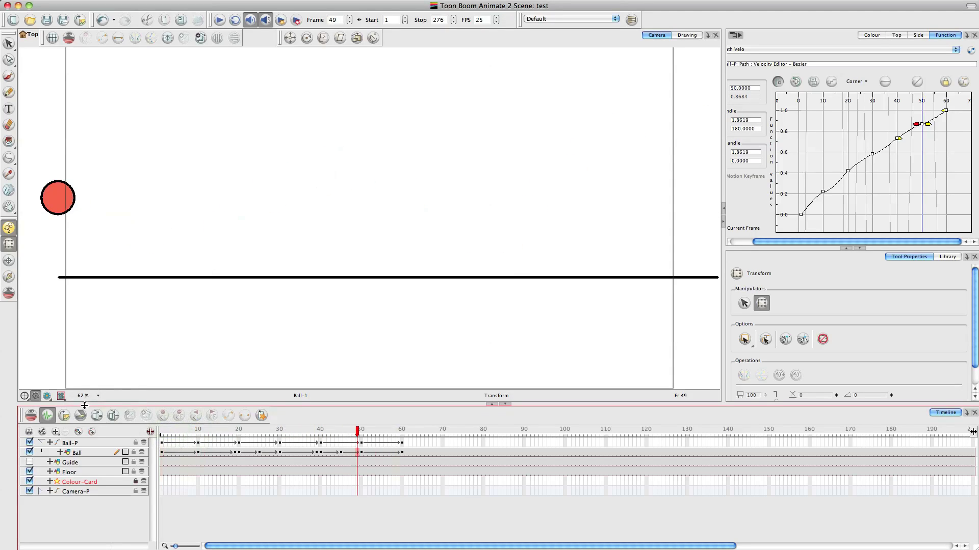
pyautogui.click(174, 431)
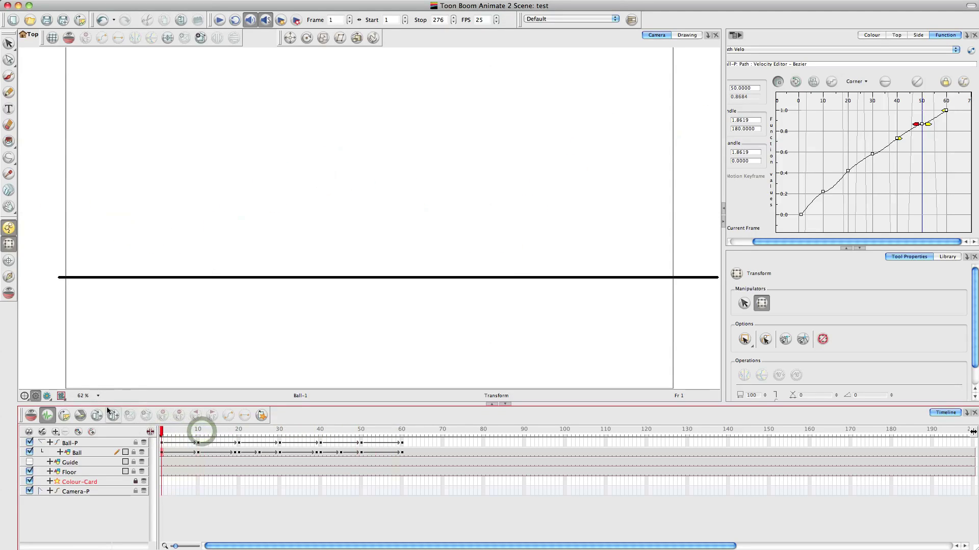
pyautogui.hotkey('shift', 'Return')
pyautogui.hotkey('shift', 'Return')
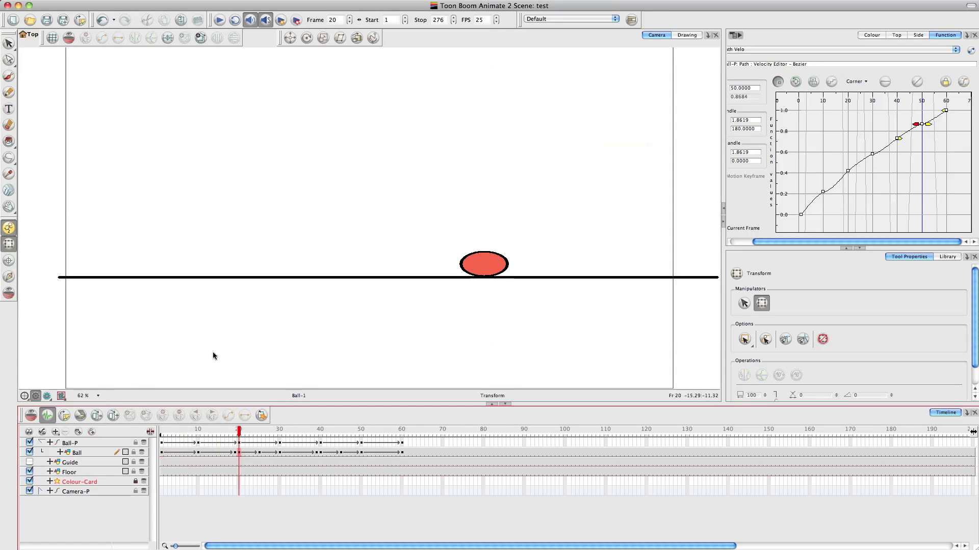
# Step: Show the Guide layer to compare its path with the squashed ball at frame 20, and hide it again at frame 1
pyautogui.click(29, 462)
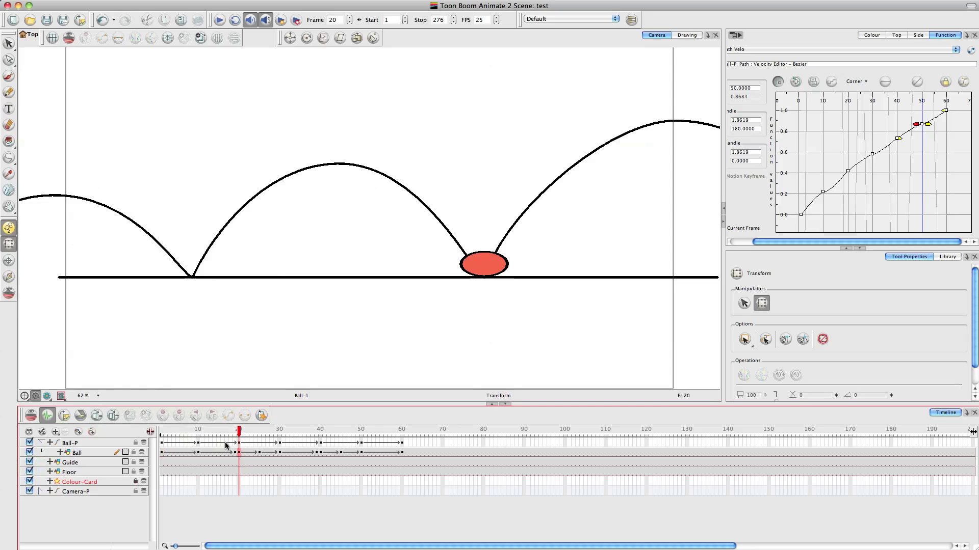
pyautogui.moveTo(215, 429); pyautogui.dragTo(78, 444)
pyautogui.click(29, 461)
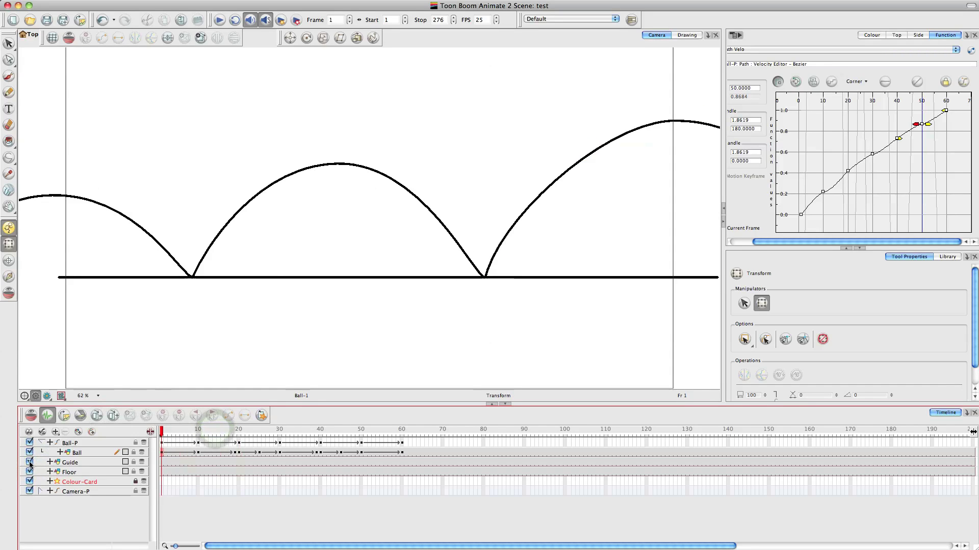
# Step: Replay the bounce several times from frame 1 with the guide hidden to review the timing and squash at both floor contacts
pyautogui.press('Return')
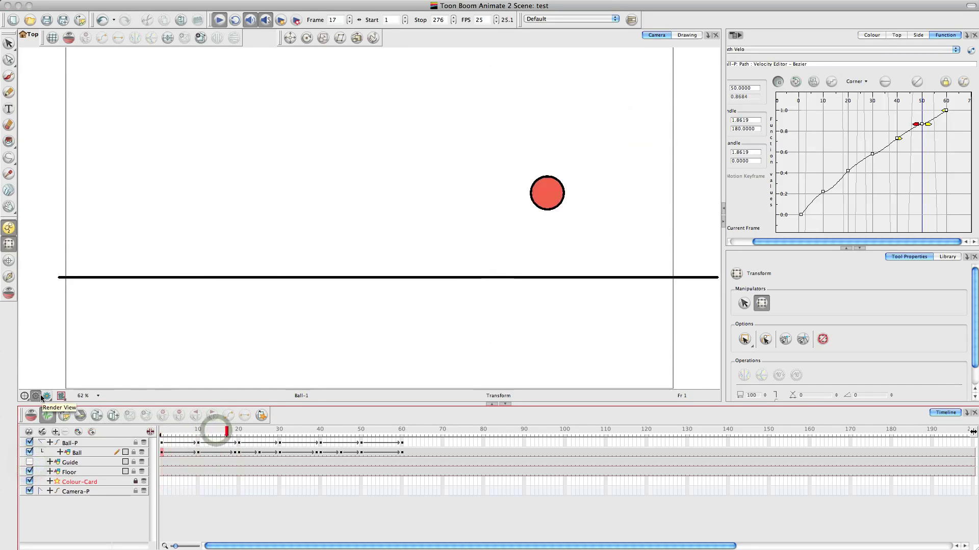
pyautogui.press('Return')
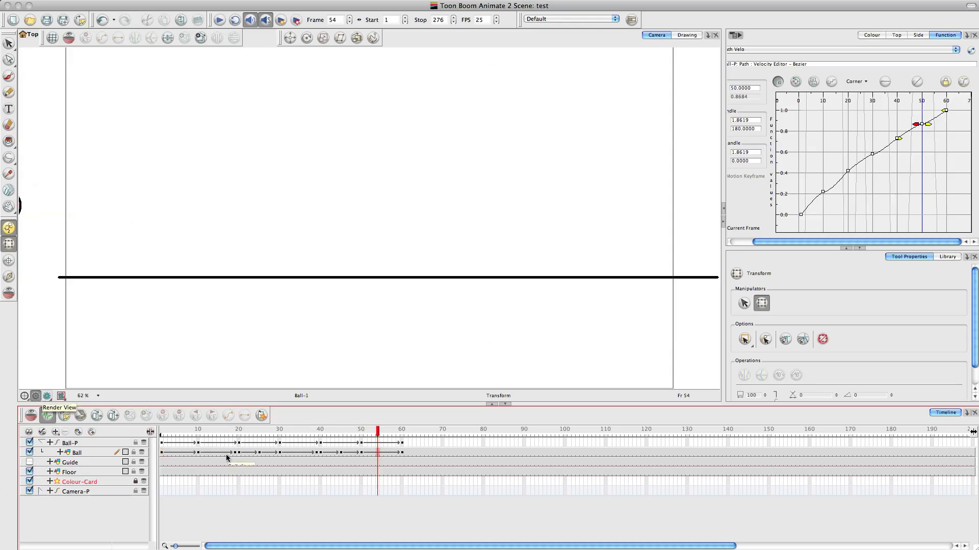
pyautogui.moveTo(190, 433); pyautogui.dragTo(122, 426)
pyautogui.press('Return')
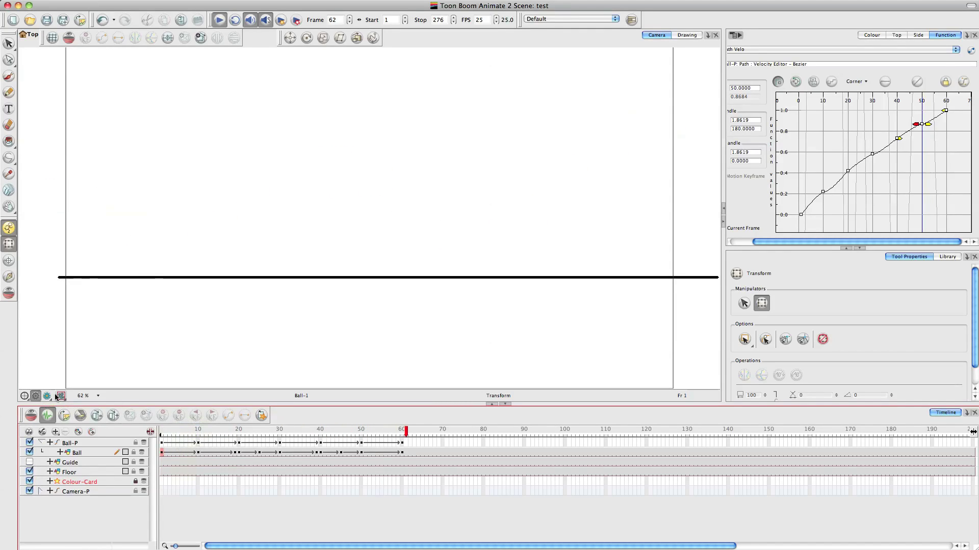
pyautogui.click(730, 243)
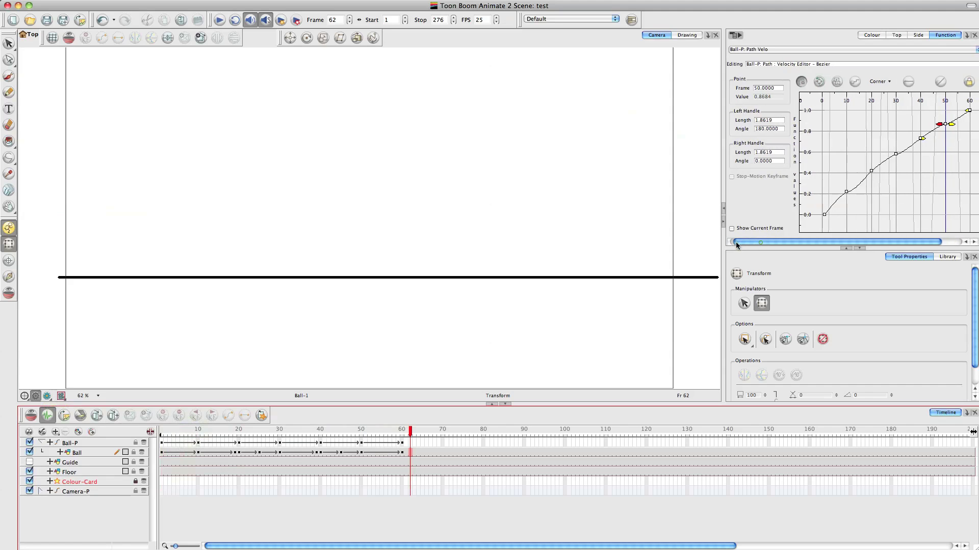
pyautogui.moveTo(237, 429); pyautogui.dragTo(11, 390)
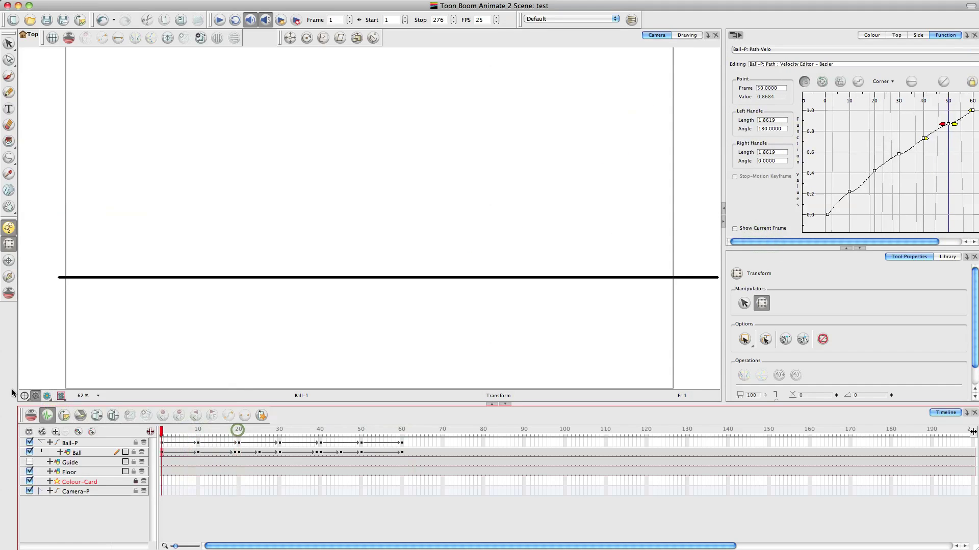
pyautogui.press('Return')
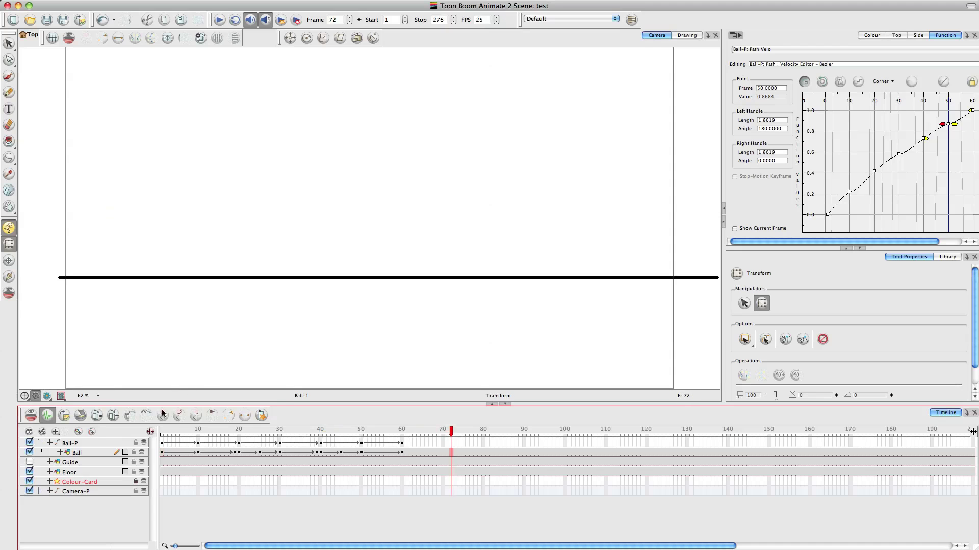
pyautogui.click(162, 431)
pyautogui.press('Return')
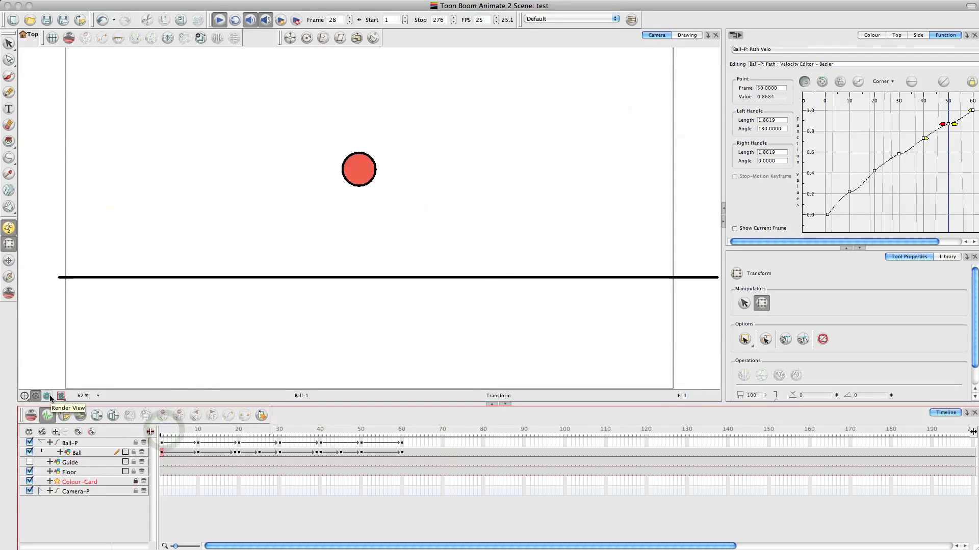